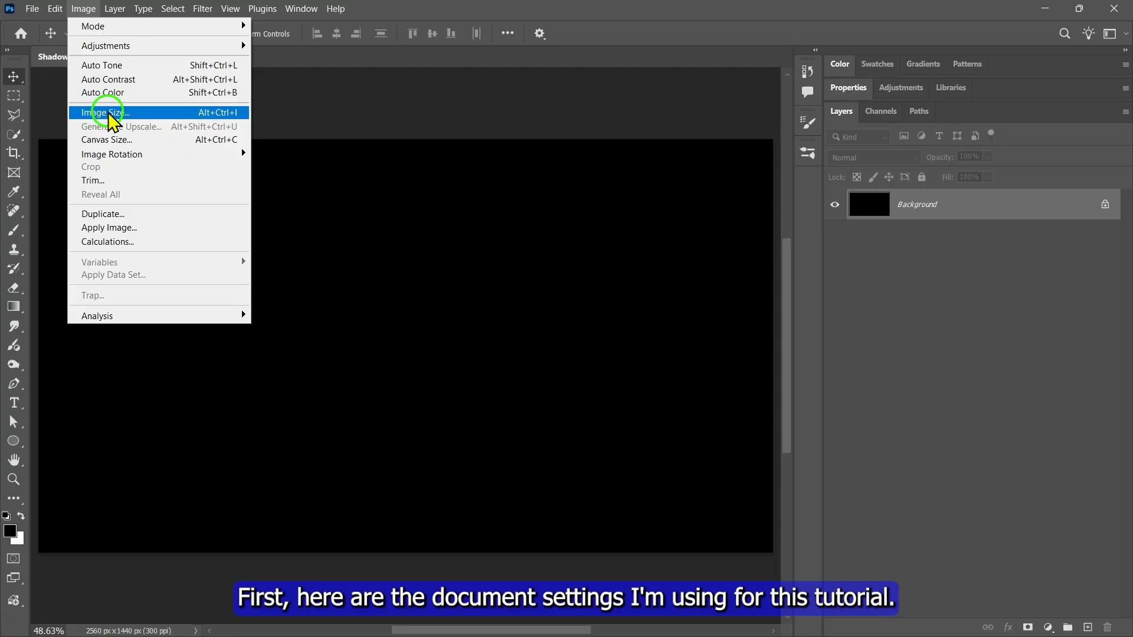
- Check the document's dimensions and resolution in the Image Size settings without changing them
{"action": "left_click", "coordinate": [106, 113]}
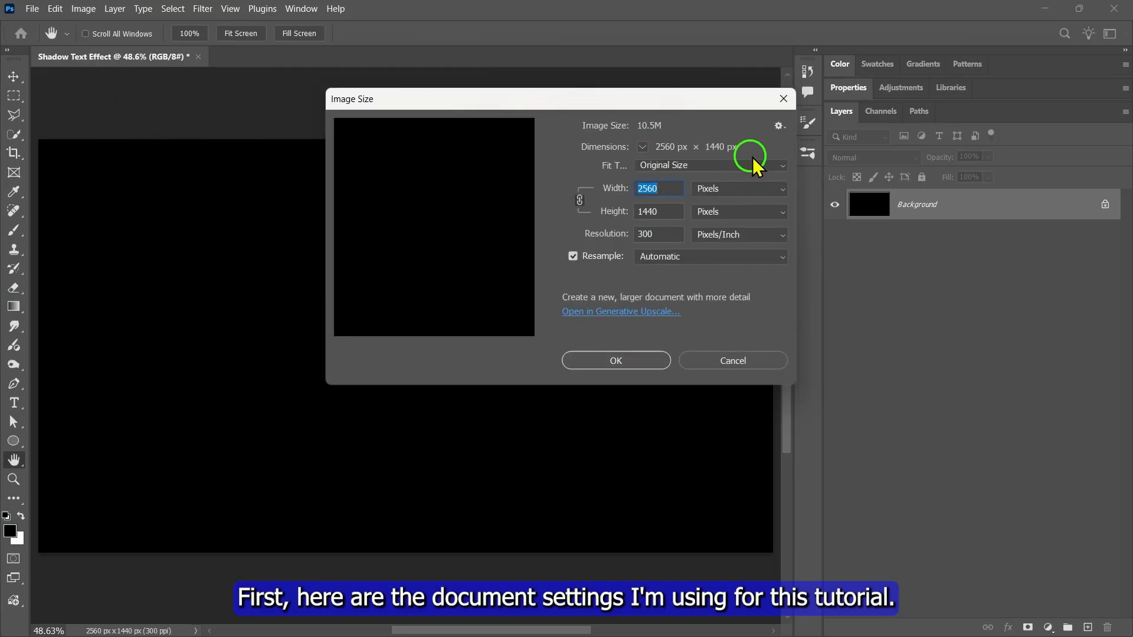
{"action": "left_click", "coordinate": [632, 362]}
{"action": "key", "text": "v"}
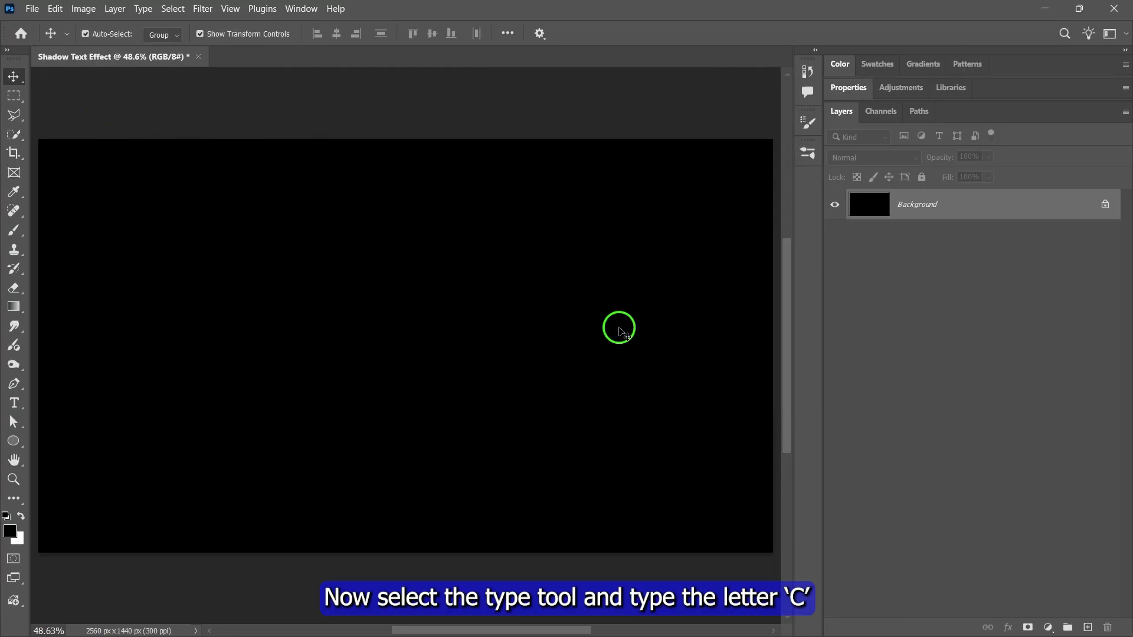
- Add the letter "C" as white 100 pt text in HENKO Regular on the left part of the canvas
{"action": "left_click", "coordinate": [14, 403]}
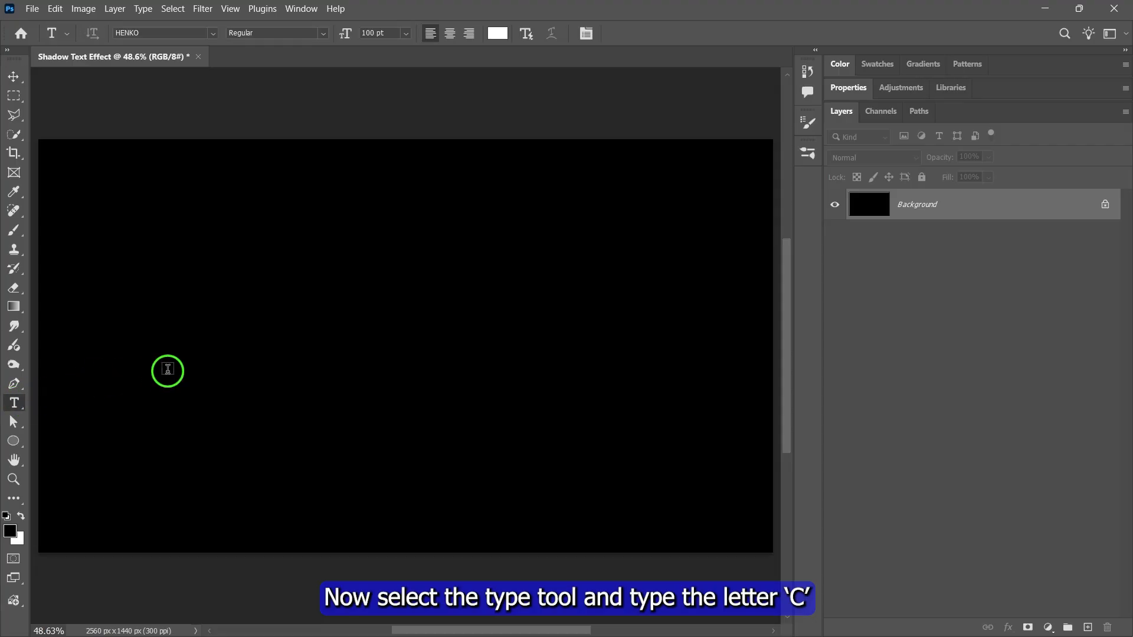
{"action": "left_click", "coordinate": [168, 370]}
{"action": "type", "text": "C"}
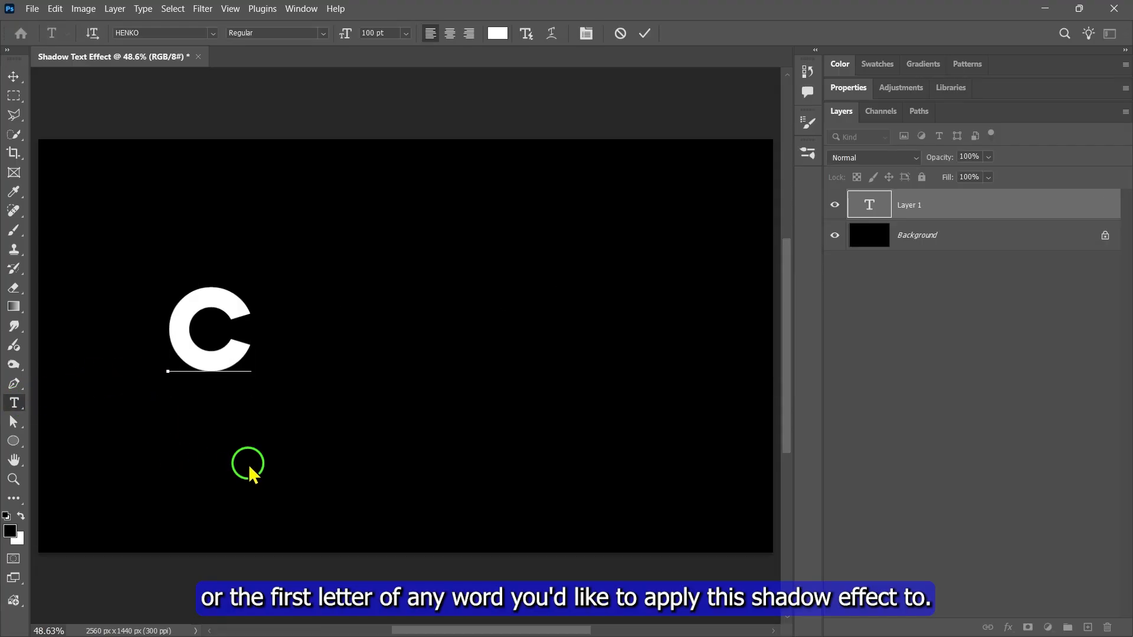
{"action": "left_click", "coordinate": [848, 88]}
{"action": "left_click", "coordinate": [965, 174]}
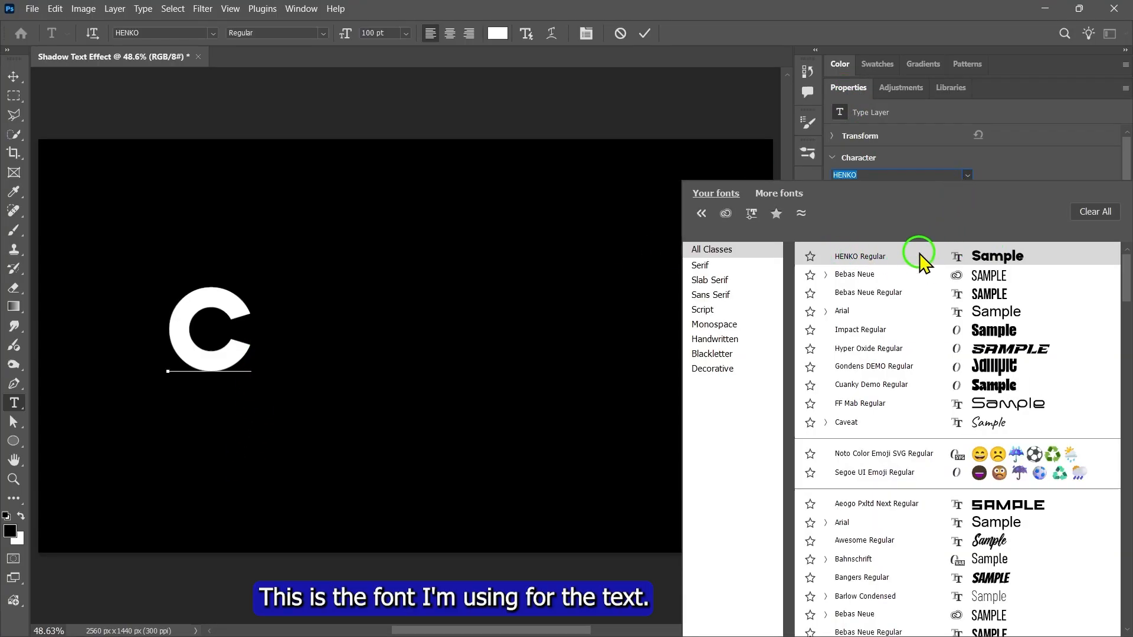
{"action": "left_click", "coordinate": [967, 175]}
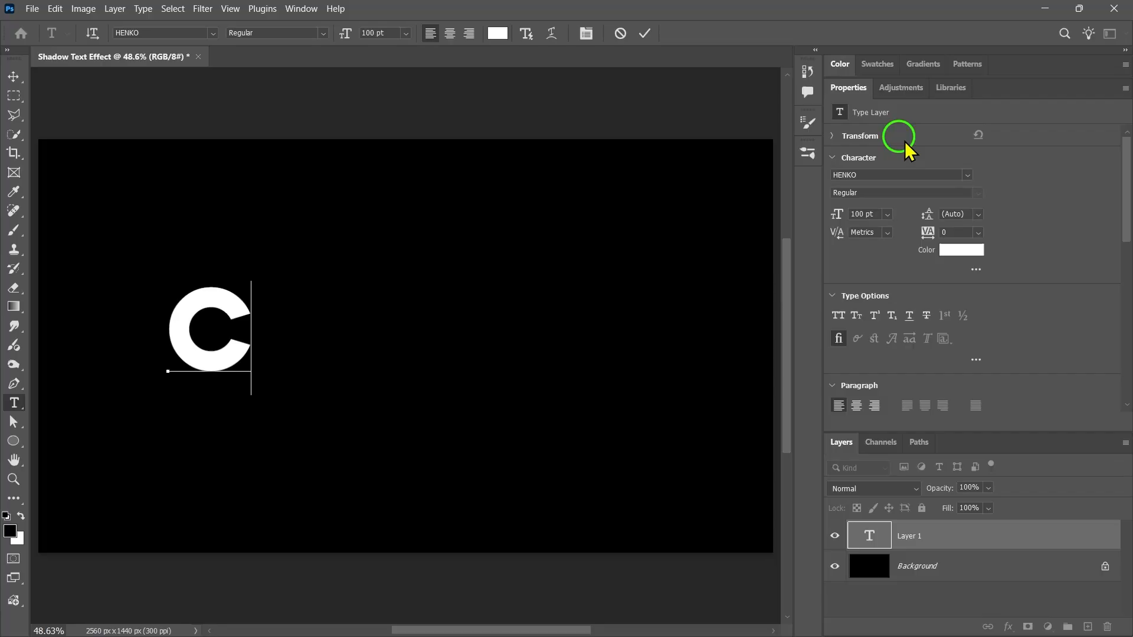
{"action": "left_click", "coordinate": [848, 88]}
- Enlarge the letter C to 166 pt and move it up toward the canvas's left edge
{"action": "key", "text": "ctrl+a"}
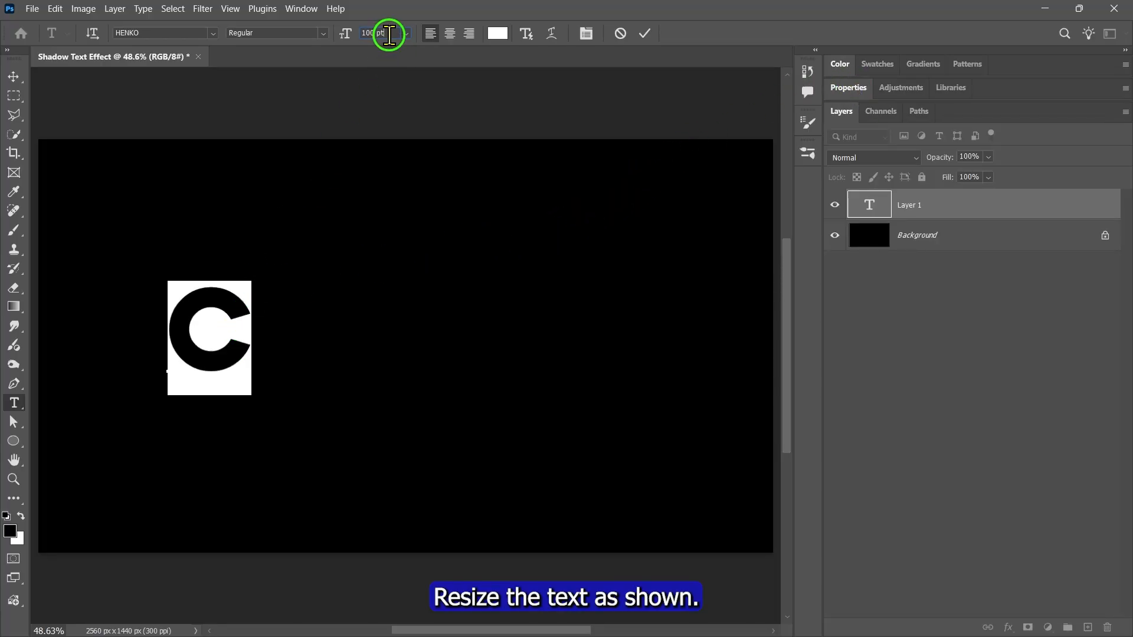
{"action": "scroll", "coordinate": [376, 33], "scroll_direction": "up", "scroll_amount": 7}
{"action": "scroll", "coordinate": [376, 33], "scroll_direction": "down", "scroll_amount": 4}
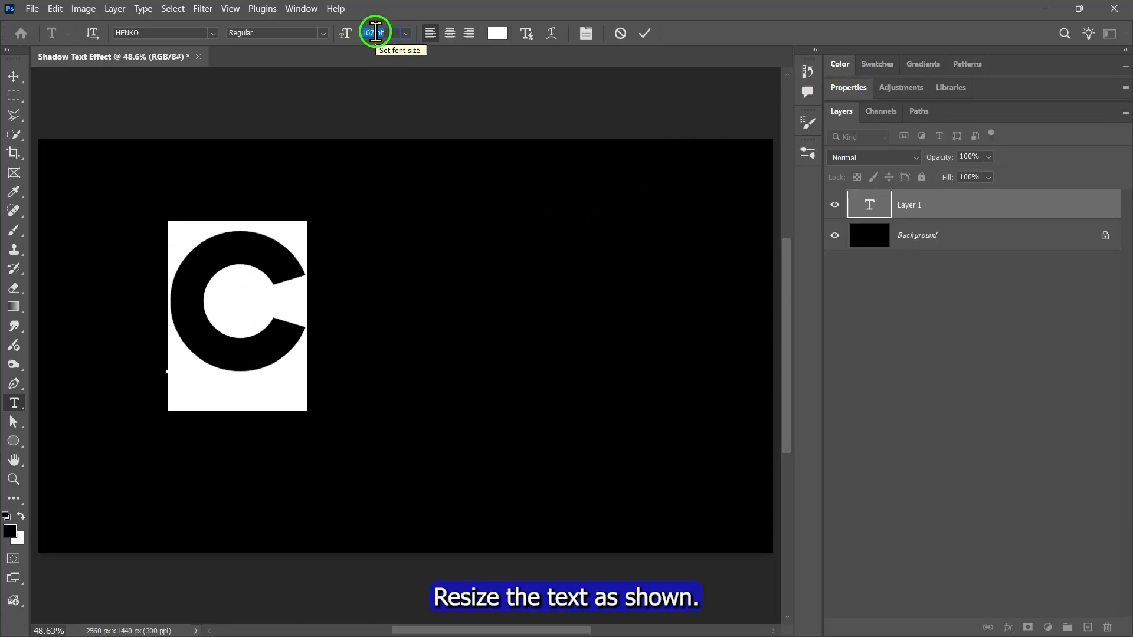
{"action": "left_click", "coordinate": [644, 33]}
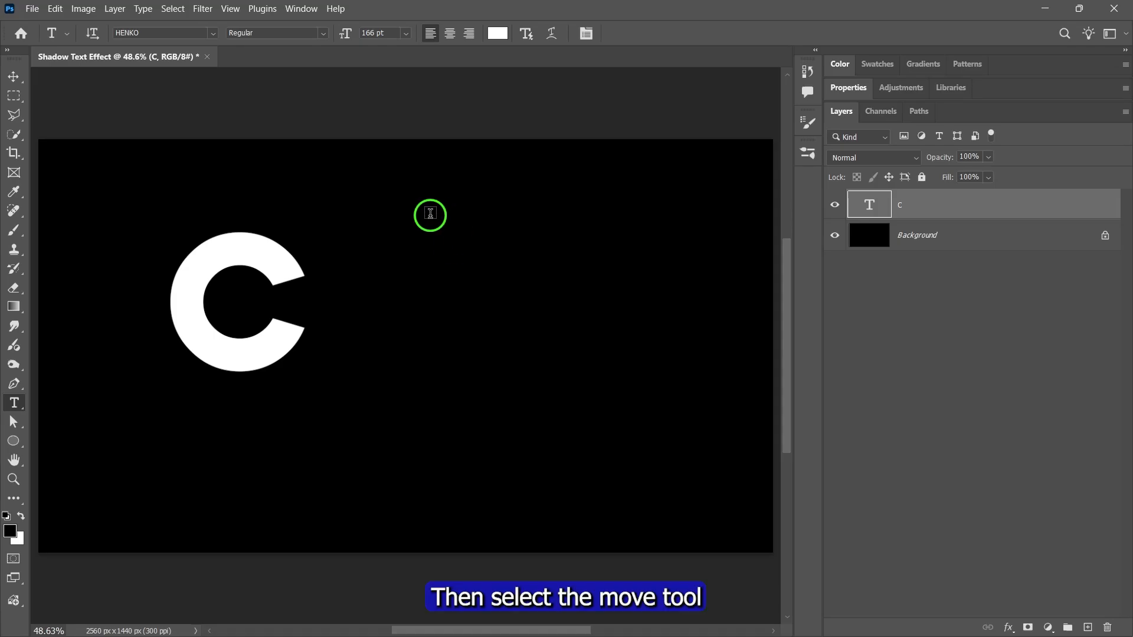
{"action": "left_click", "coordinate": [14, 77]}
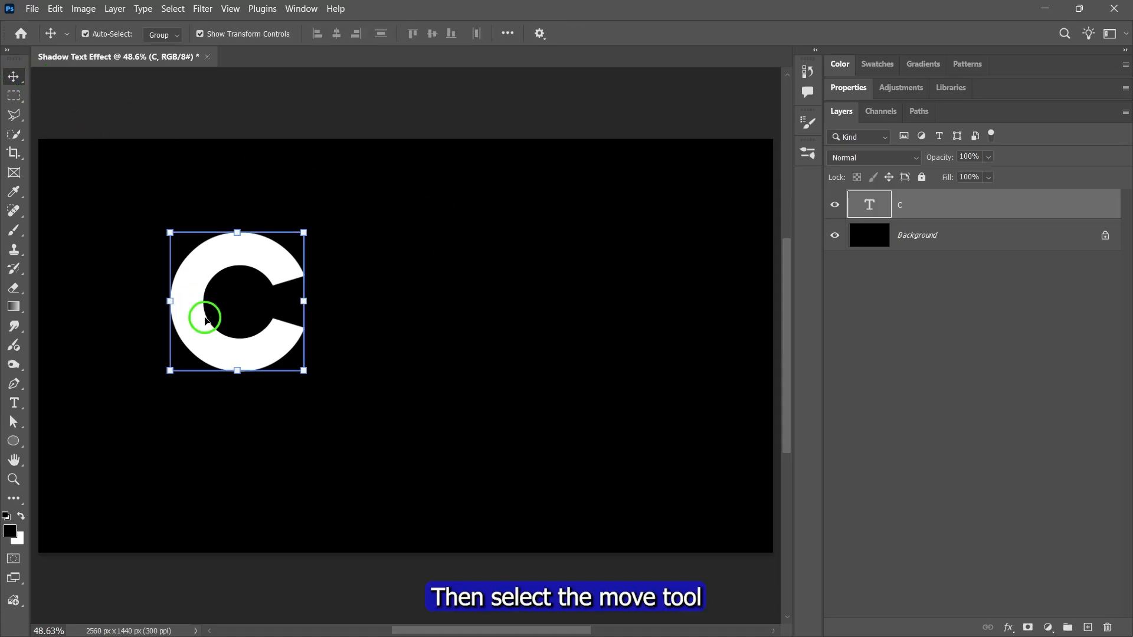
{"action": "left_click_drag", "start_coordinate": [203, 316], "coordinate": [107, 284]}
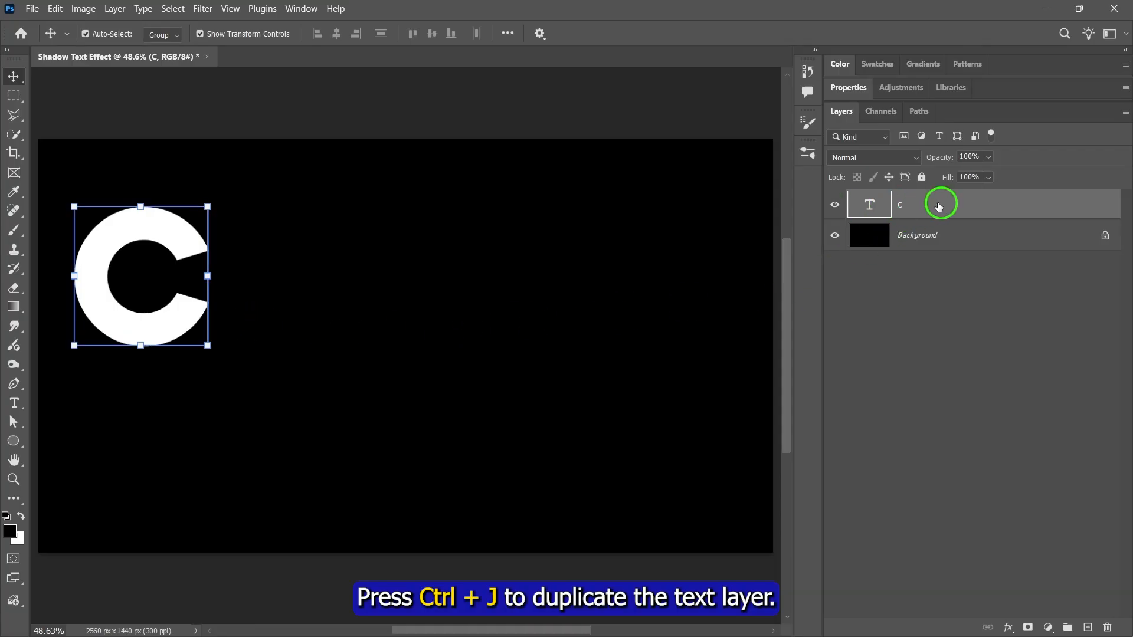
- Duplicate the C text layer, change the copy to "R" and place it slightly overlapping the right side of the C
{"action": "key", "text": "ctrl"}
{"action": "key", "text": "ctrl+j"}
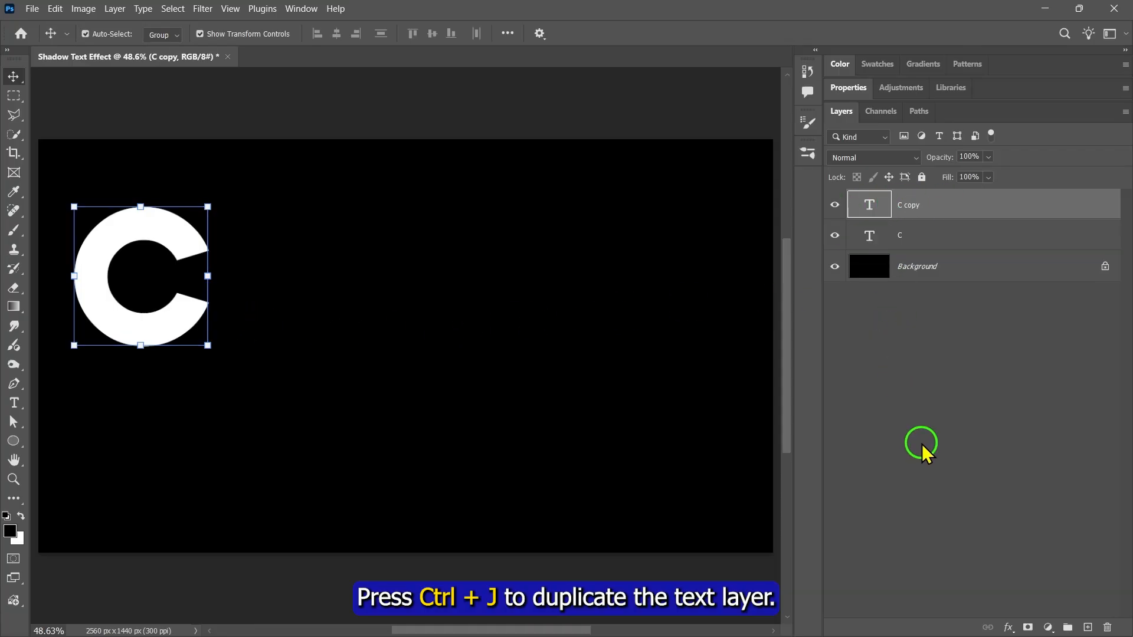
{"action": "double_click", "coordinate": [159, 307]}
{"action": "type", "text": "R"}
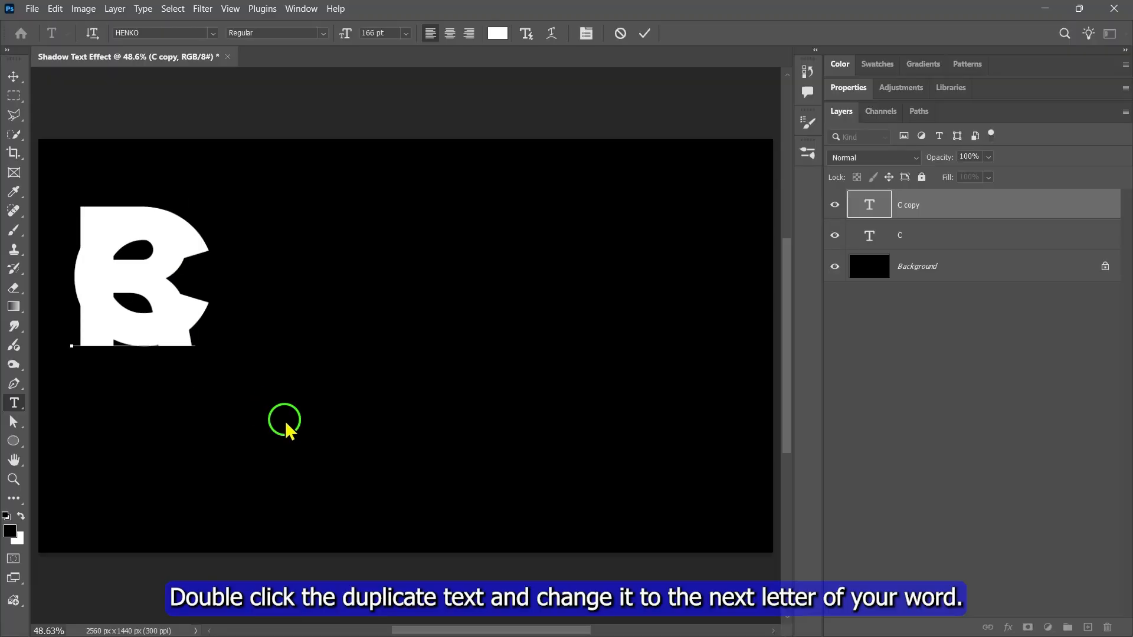
{"action": "left_click", "coordinate": [645, 33]}
{"action": "key", "text": "v"}
{"action": "left_click_drag", "start_coordinate": [143, 282], "coordinate": [239, 283]}
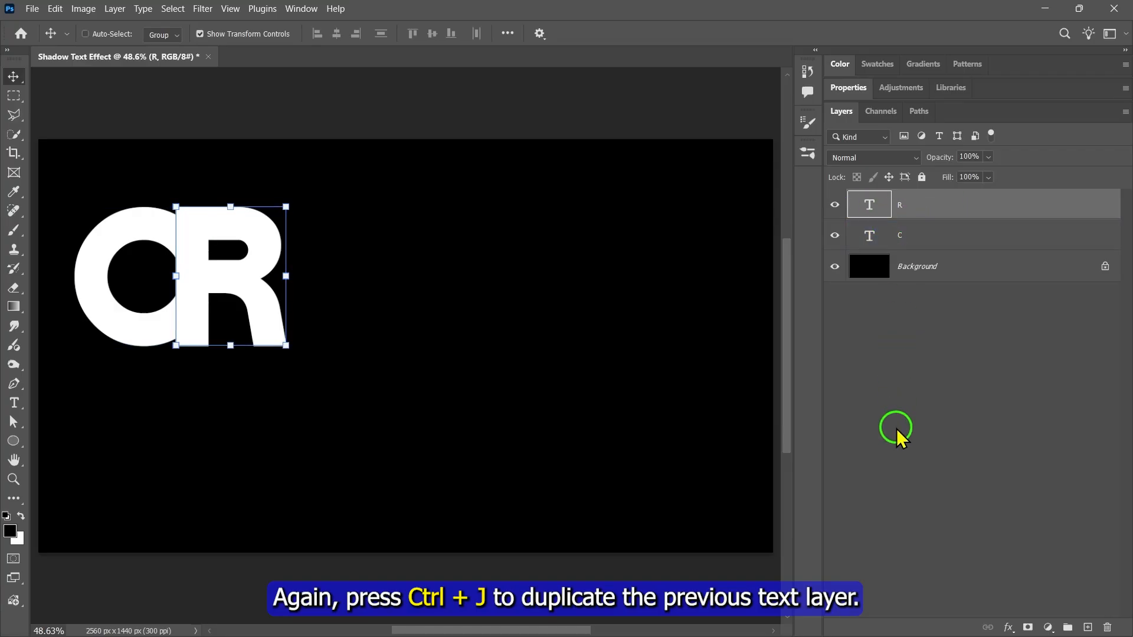
- Duplicate the R text layer, change the copy to "E" and place it slightly overlapping the right side of the R
{"action": "key", "text": "ctrl+j"}
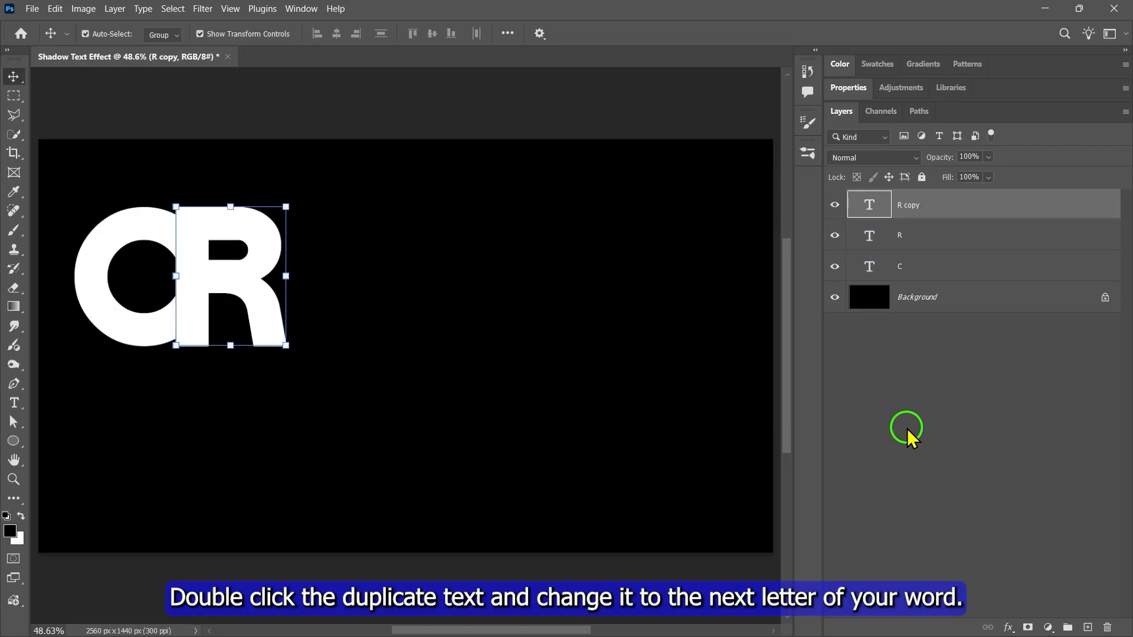
{"action": "double_click", "coordinate": [252, 288]}
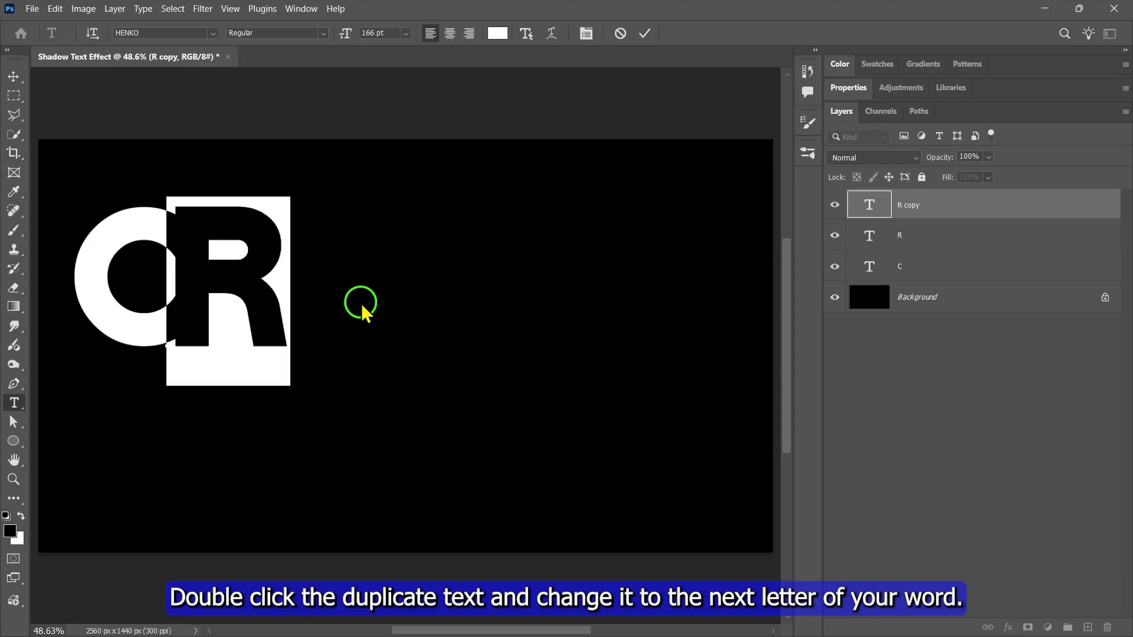
{"action": "type", "text": "E"}
{"action": "left_click", "coordinate": [644, 33]}
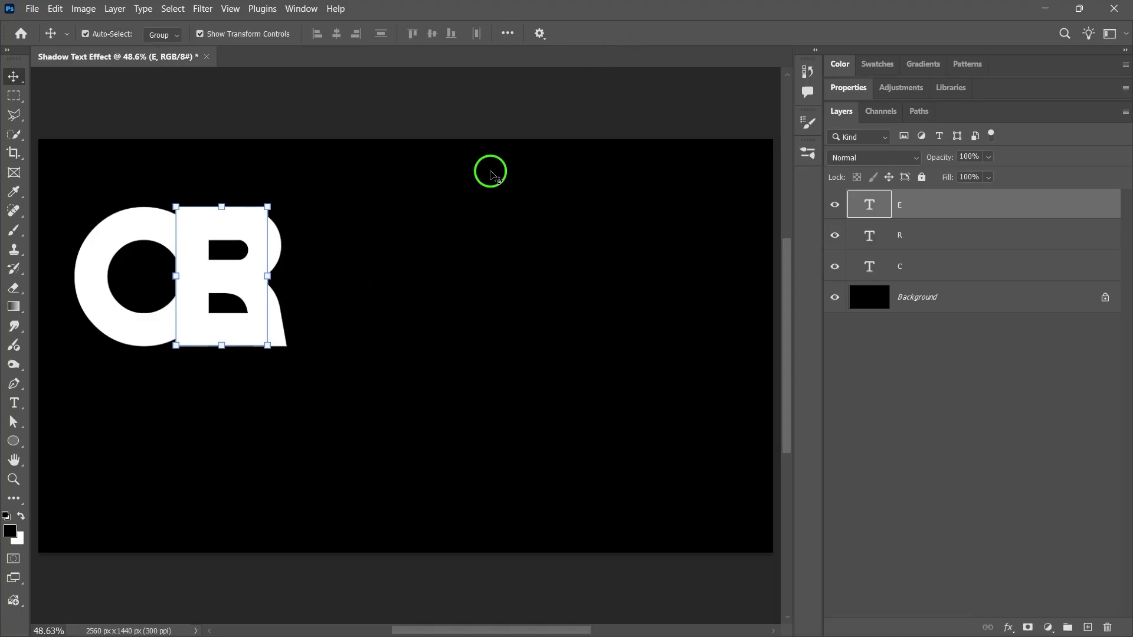
{"action": "left_click_drag", "start_coordinate": [228, 275], "coordinate": [326, 276]}
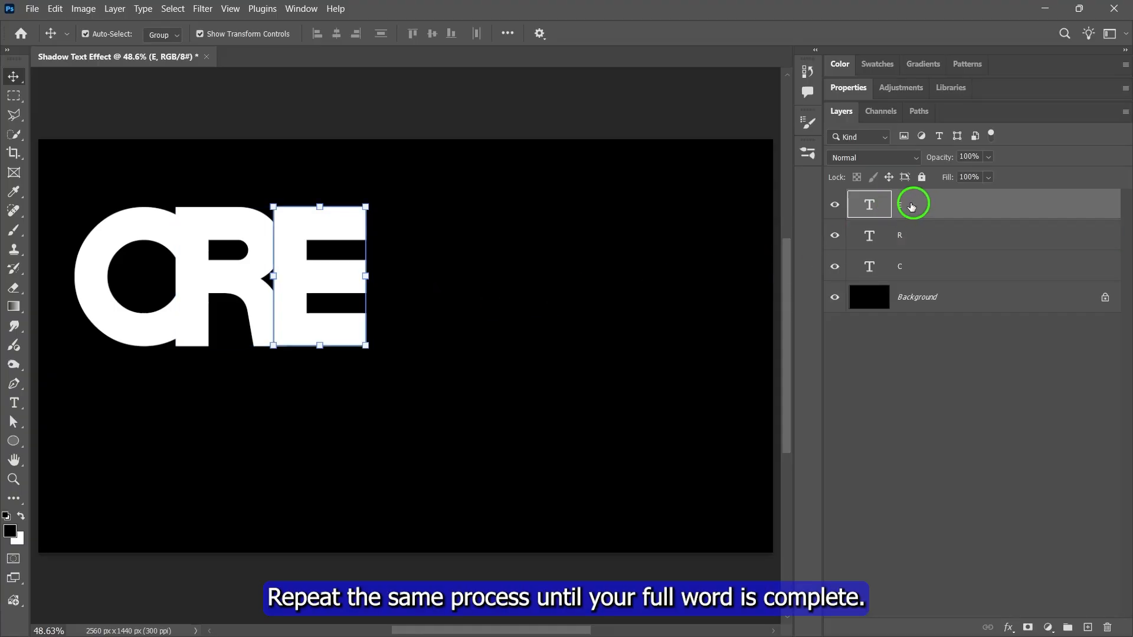
- Duplicate the E text layer, change the copy to "A" and place it slightly overlapping the right side of the E
{"action": "key", "text": "ctrl+j"}
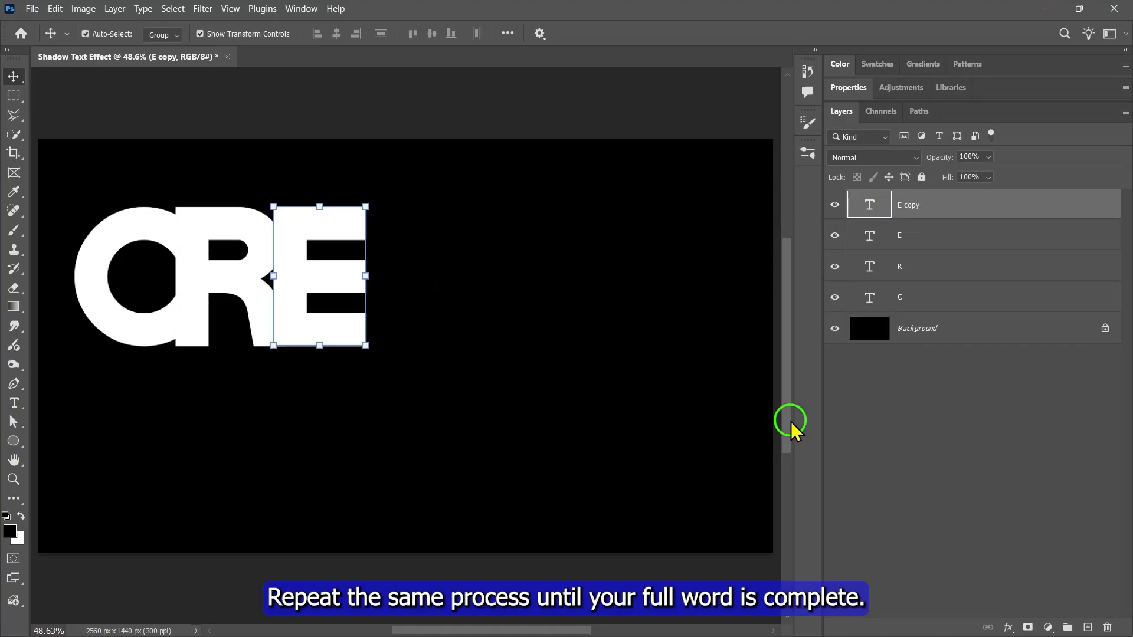
{"action": "double_click", "coordinate": [353, 327]}
{"action": "type", "text": "A"}
{"action": "left_click", "coordinate": [563, 269]}
{"action": "left_click_drag", "start_coordinate": [341, 288], "coordinate": [412, 287]}
- Duplicate the A text layer, change the copy to "T" and place it slightly overlapping the right side of the A
{"action": "key", "text": "ctrl+j"}
{"action": "double_click", "coordinate": [413, 309]}
{"action": "type", "text": "T"}
{"action": "left_click", "coordinate": [581, 152]}
{"action": "left_click_drag", "start_coordinate": [419, 230], "coordinate": [499, 230]}
- Duplicate the T text layer, change the copy to "E" and place it overlapping the T to complete the word CREATE
{"action": "key", "text": "ctrl+j"}
{"action": "double_click", "coordinate": [481, 310]}
{"action": "type", "text": "E"}
{"action": "left_click", "coordinate": [645, 34]}
{"action": "left_click_drag", "start_coordinate": [465, 287], "coordinate": [568, 329]}
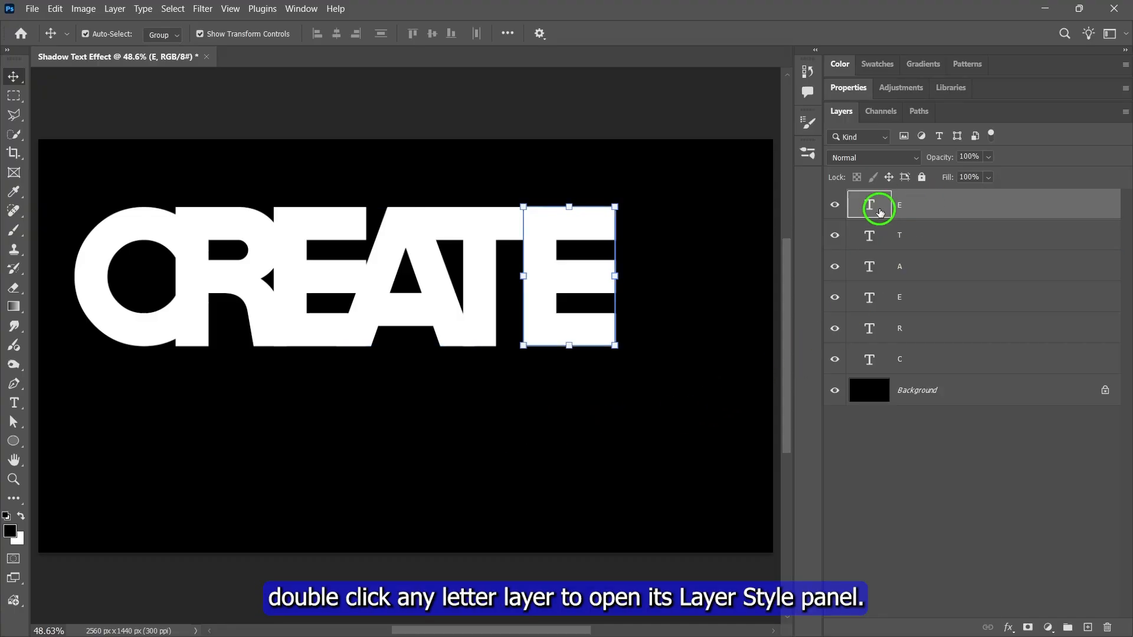
- Apply a black Multiply drop shadow to the final E: opacity 90%, angle 90°, distance 8 px, spread 55%, size 250 px
{"action": "double_click", "coordinate": [926, 208]}
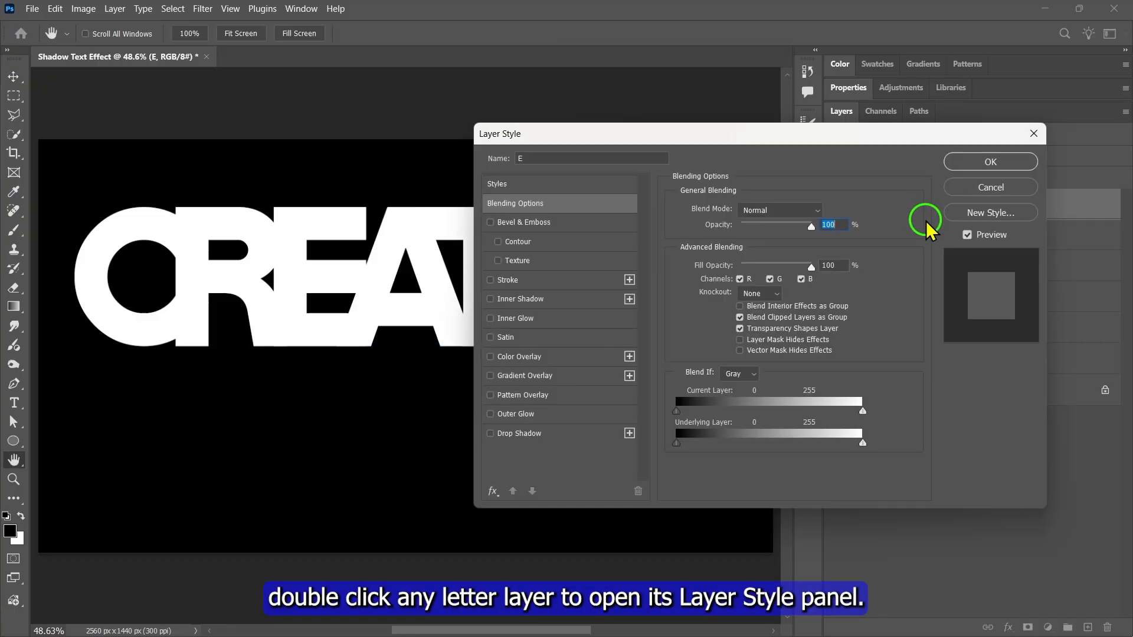
{"action": "left_click_drag", "start_coordinate": [572, 131], "coordinate": [732, 135]}
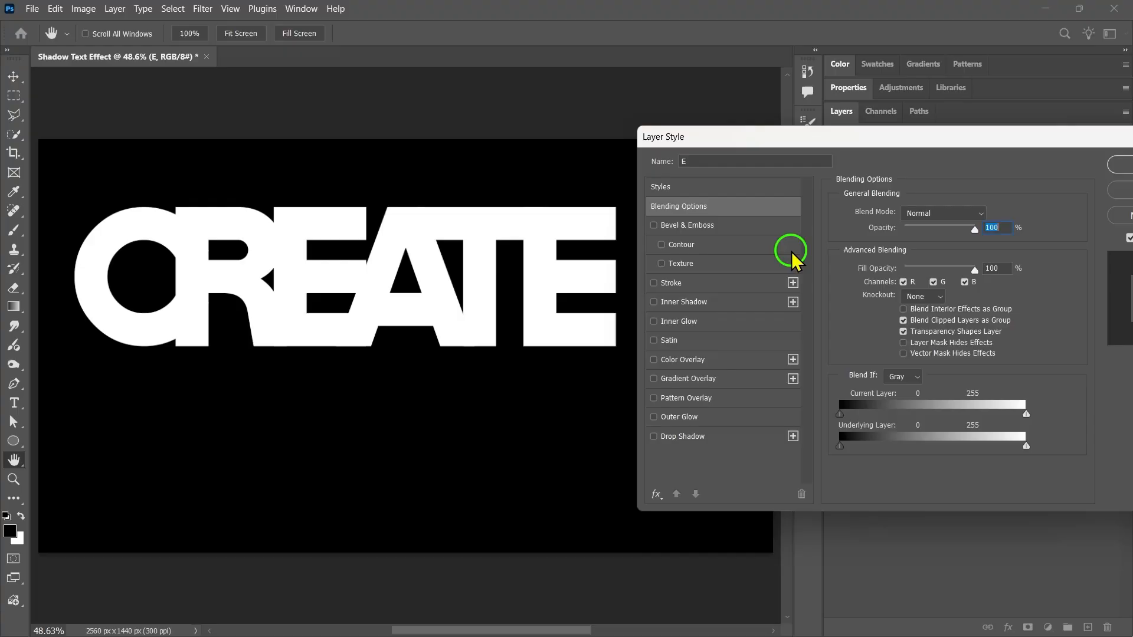
{"action": "left_click", "coordinate": [683, 439]}
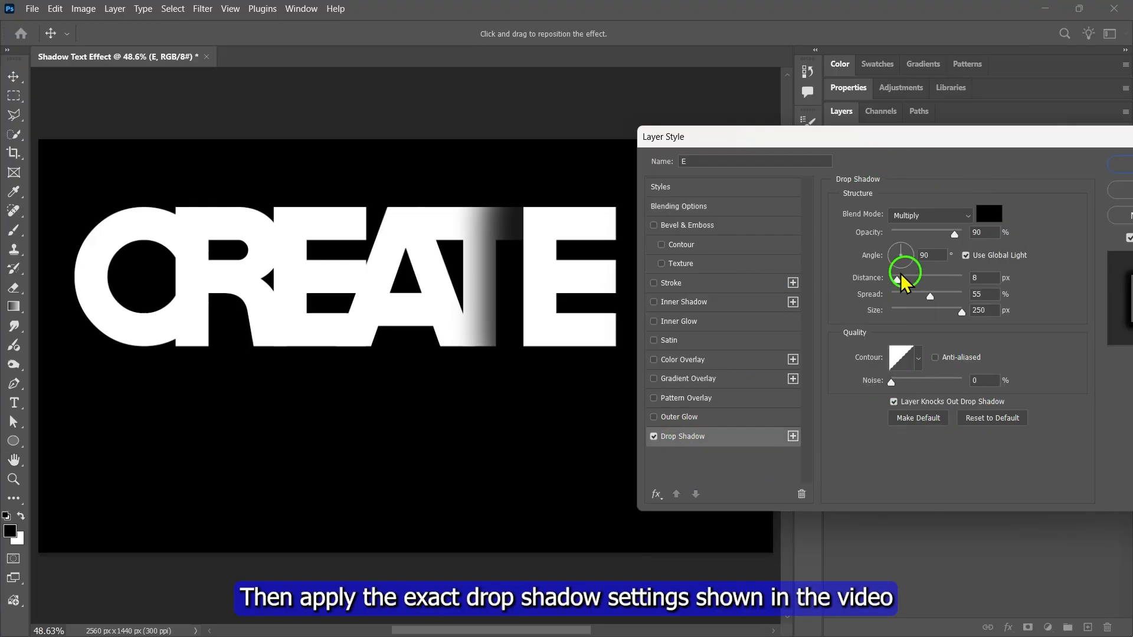
{"action": "left_click_drag", "start_coordinate": [944, 140], "coordinate": [836, 171]}
{"action": "left_click", "coordinate": [1052, 197]}
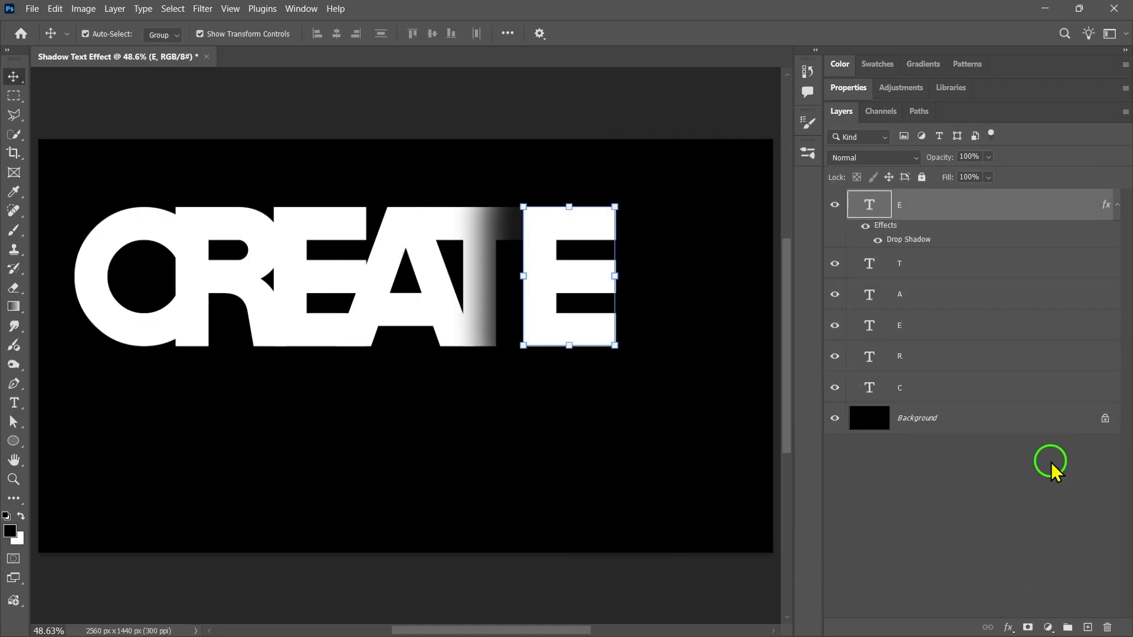
- Apply a black Multiply drop shadow to the T layer: opacity 90%, angle 90°, distance 8 px, spread 55%, size 250 px
{"action": "left_click", "coordinate": [927, 354]}
{"action": "left_click", "coordinate": [948, 473]}
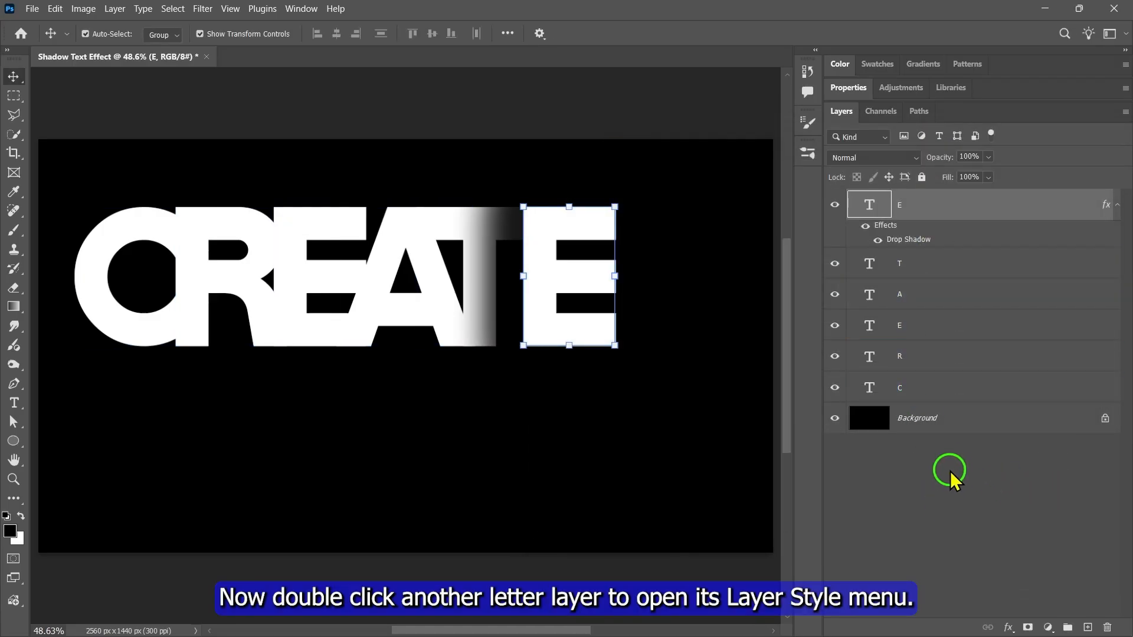
{"action": "left_click", "coordinate": [936, 325]}
{"action": "left_click", "coordinate": [899, 267]}
{"action": "double_click", "coordinate": [918, 263]}
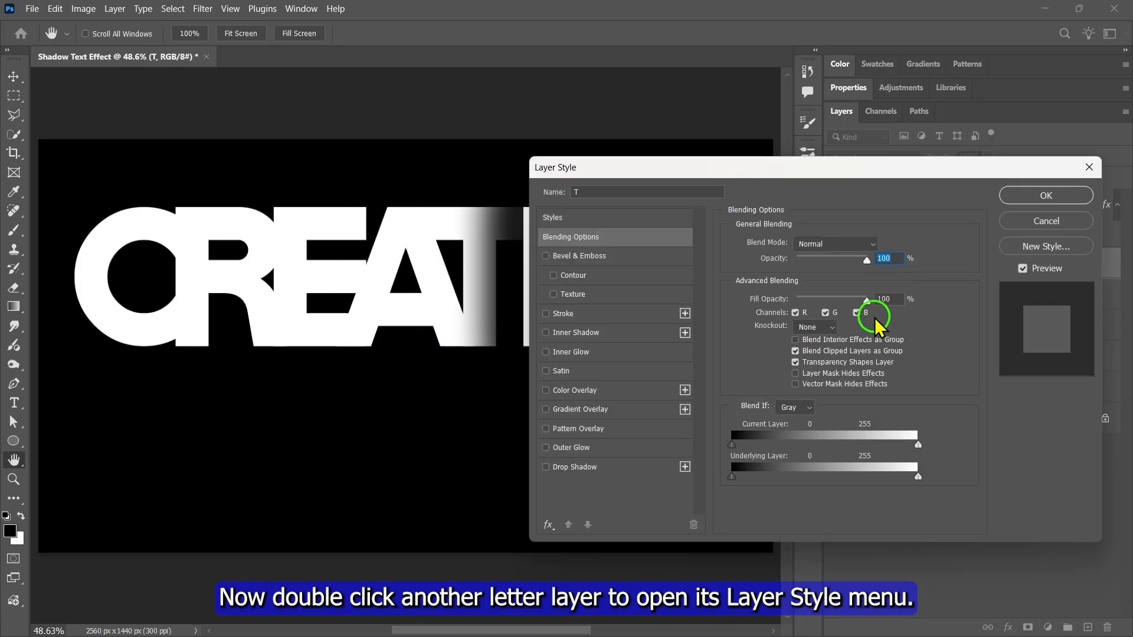
{"action": "left_click_drag", "start_coordinate": [640, 171], "coordinate": [676, 172]}
{"action": "left_click", "coordinate": [608, 466]}
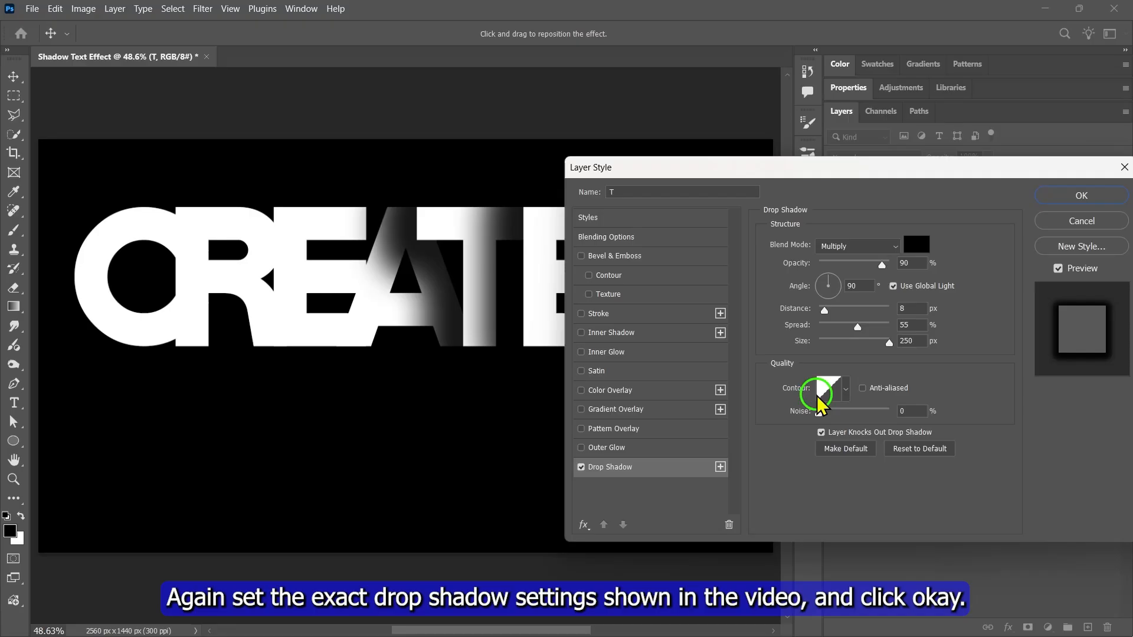
{"action": "left_click", "coordinate": [1083, 195]}
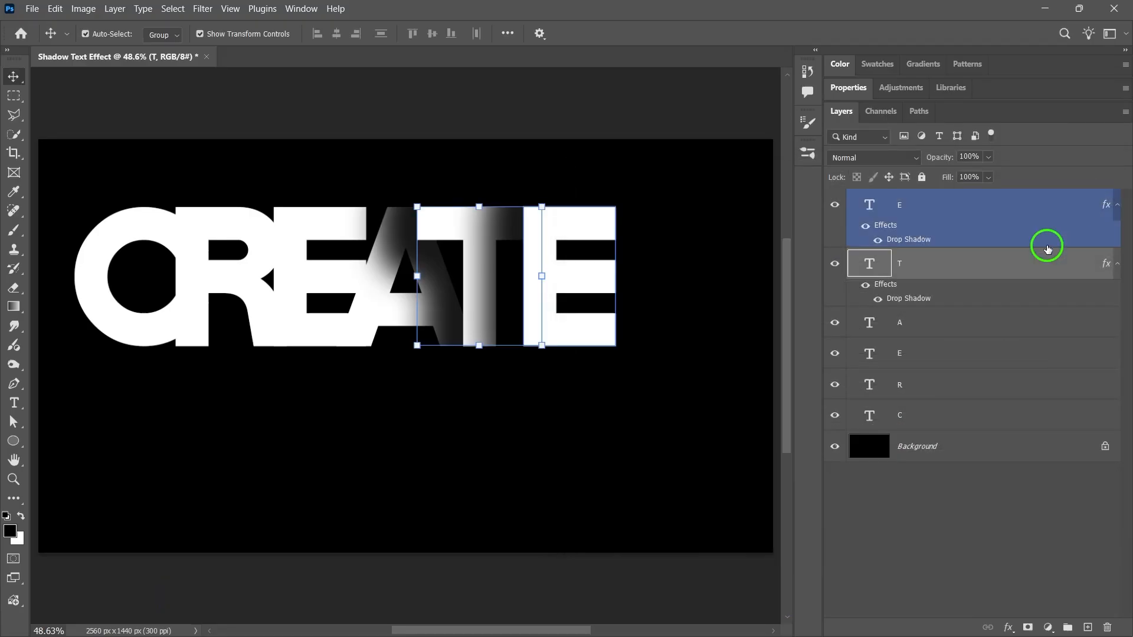
- Apply the same drop shadow (opacity 90%, distance 8 px, spread 55%, size 250 px) to the A layer and the E layer below it
{"action": "double_click", "coordinate": [928, 321]}
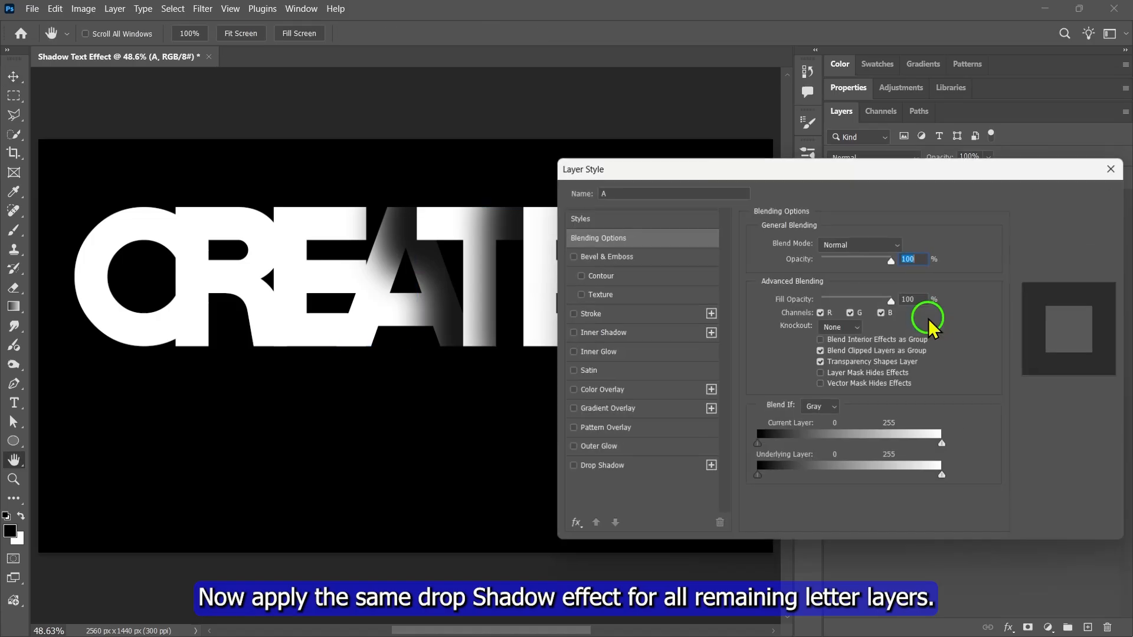
{"action": "left_click", "coordinate": [608, 466]}
{"action": "left_click", "coordinate": [1072, 198]}
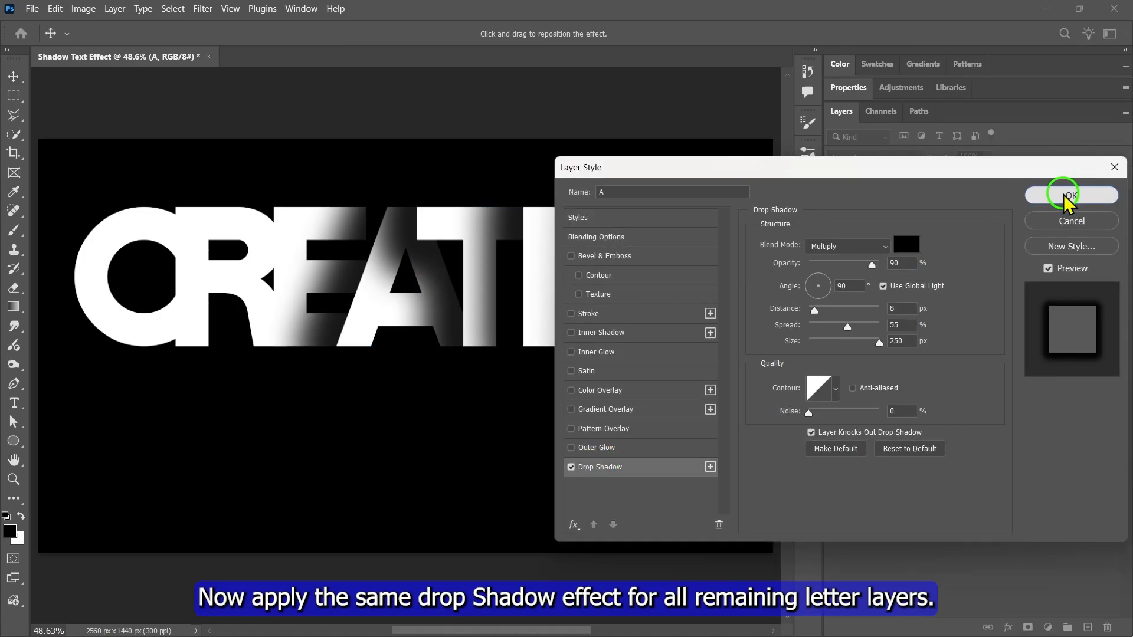
{"action": "double_click", "coordinate": [961, 384]}
{"action": "left_click", "coordinate": [600, 468]}
{"action": "left_click", "coordinate": [1073, 197]}
- Apply the same drop shadow to the R layer and the C layer
{"action": "double_click", "coordinate": [921, 446]}
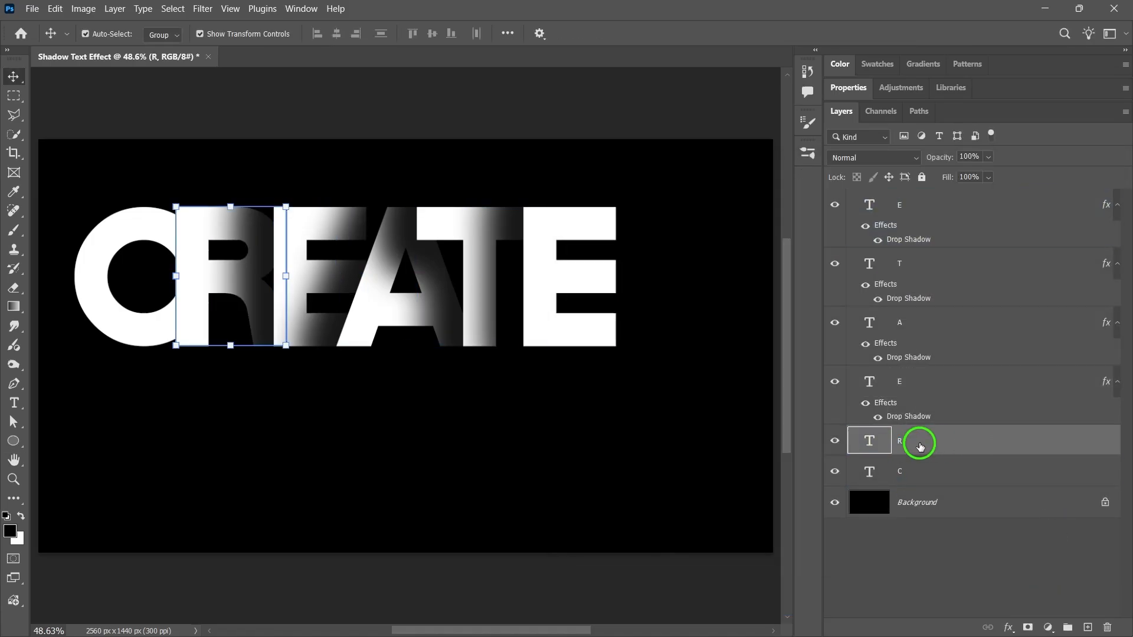
{"action": "left_click", "coordinate": [603, 467]}
{"action": "left_click", "coordinate": [1072, 197]}
{"action": "double_click", "coordinate": [938, 502]}
{"action": "left_click", "coordinate": [603, 466]}
{"action": "left_click", "coordinate": [1072, 197]}
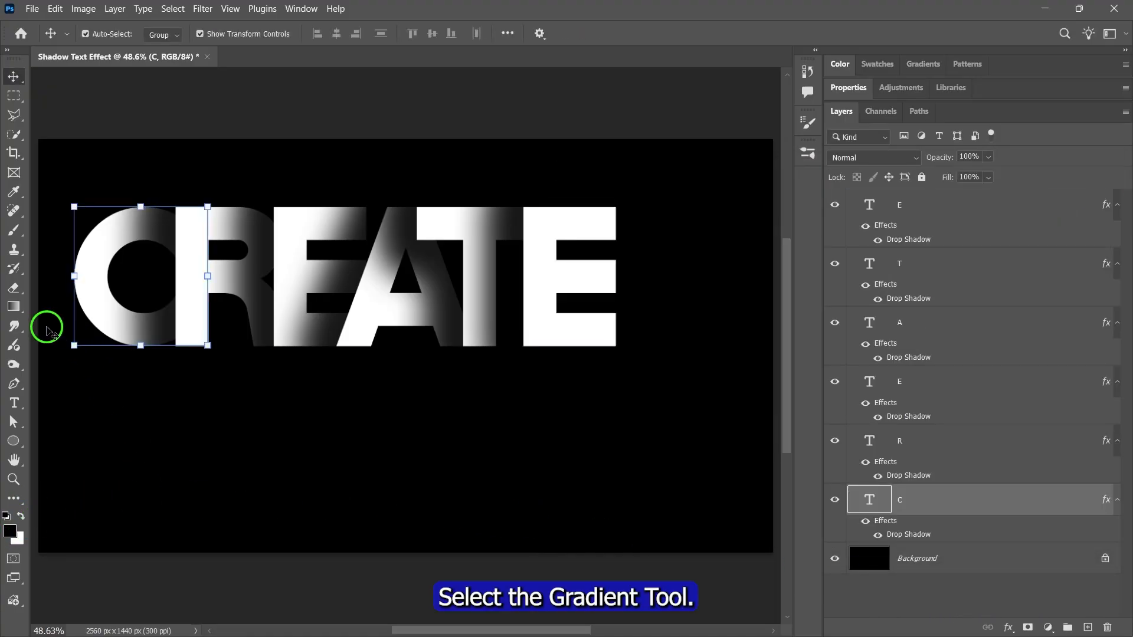
- Add a layer mask to the final E and fade its right side with a right-to-left linear black-to-white gradient
{"action": "left_click", "coordinate": [14, 307]}
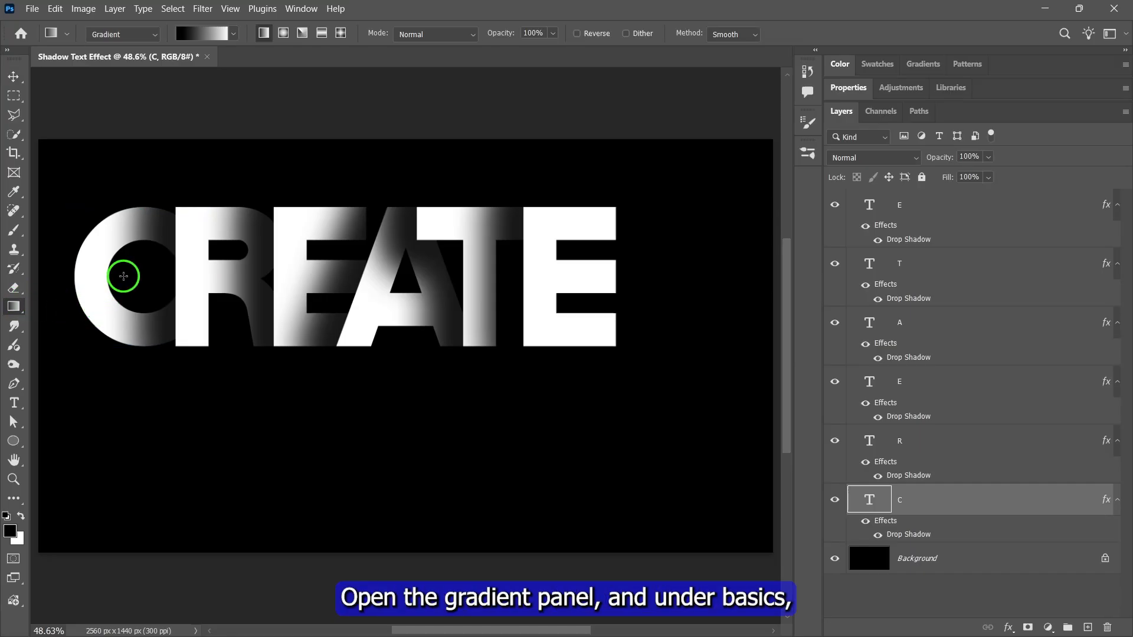
{"action": "left_click", "coordinate": [199, 37]}
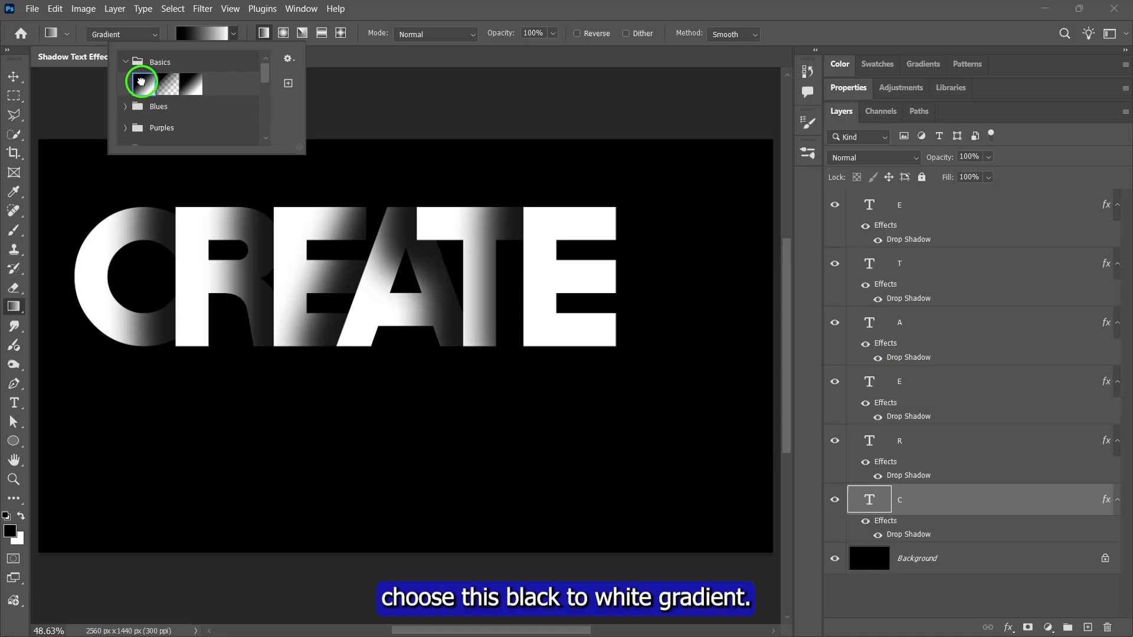
{"action": "left_click", "coordinate": [234, 37]}
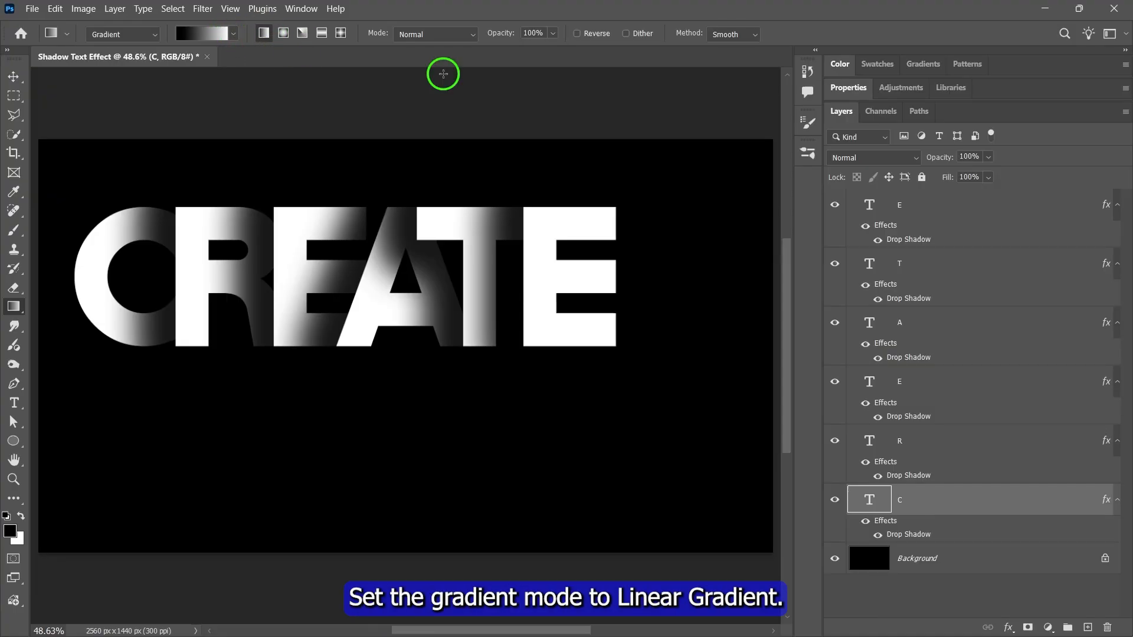
{"action": "left_click", "coordinate": [909, 207]}
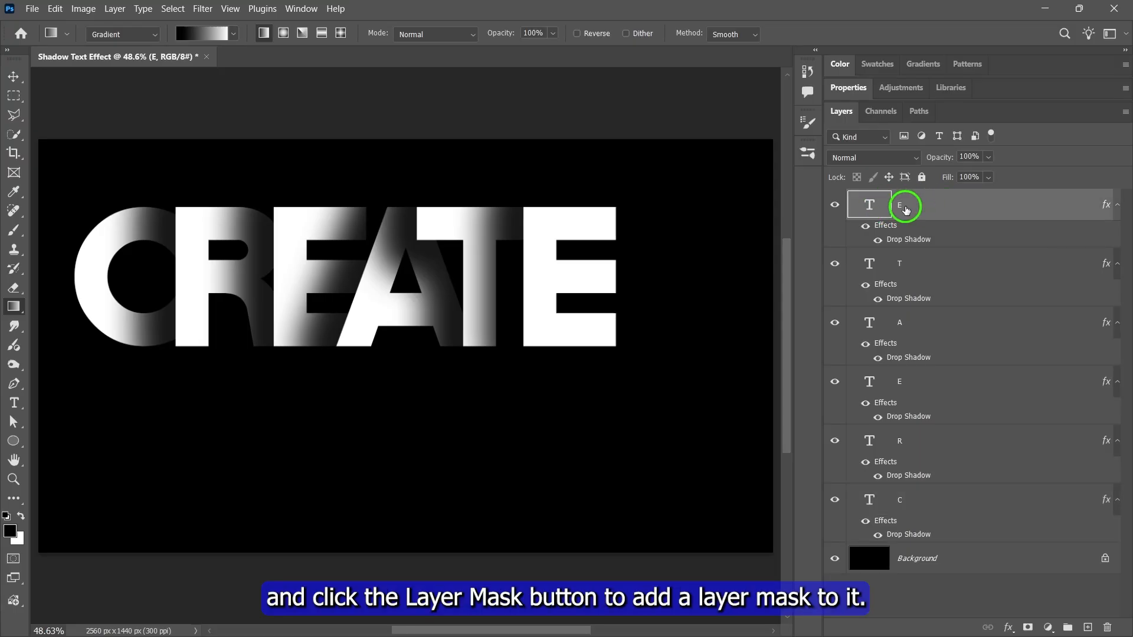
{"action": "left_click", "coordinate": [1028, 625]}
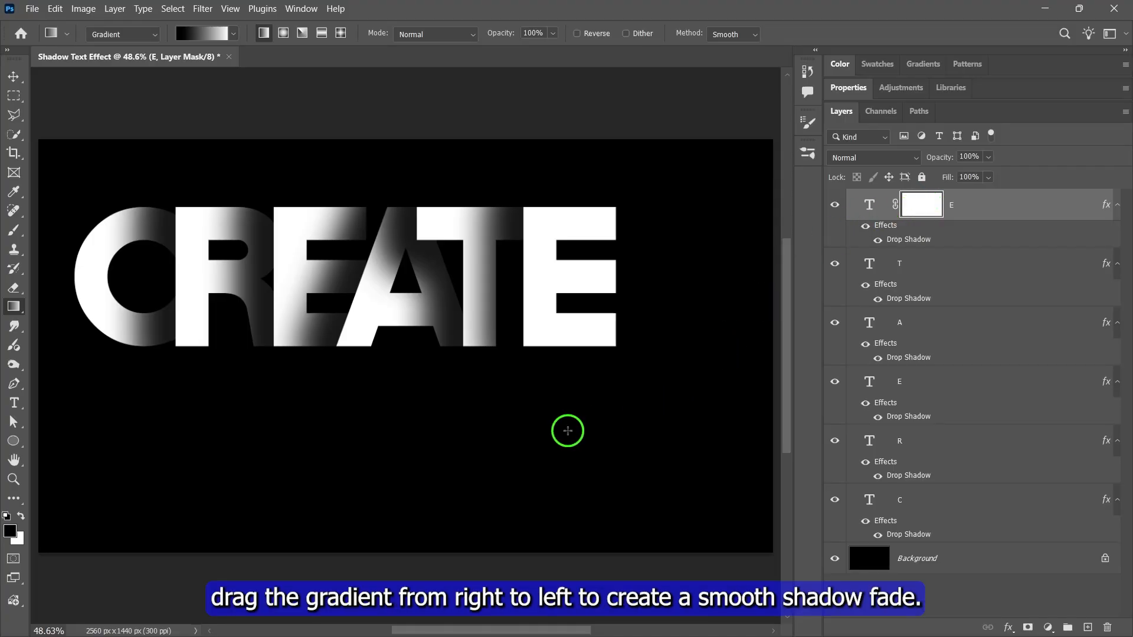
{"action": "left_click_drag", "start_coordinate": [629, 276], "coordinate": [538, 276]}
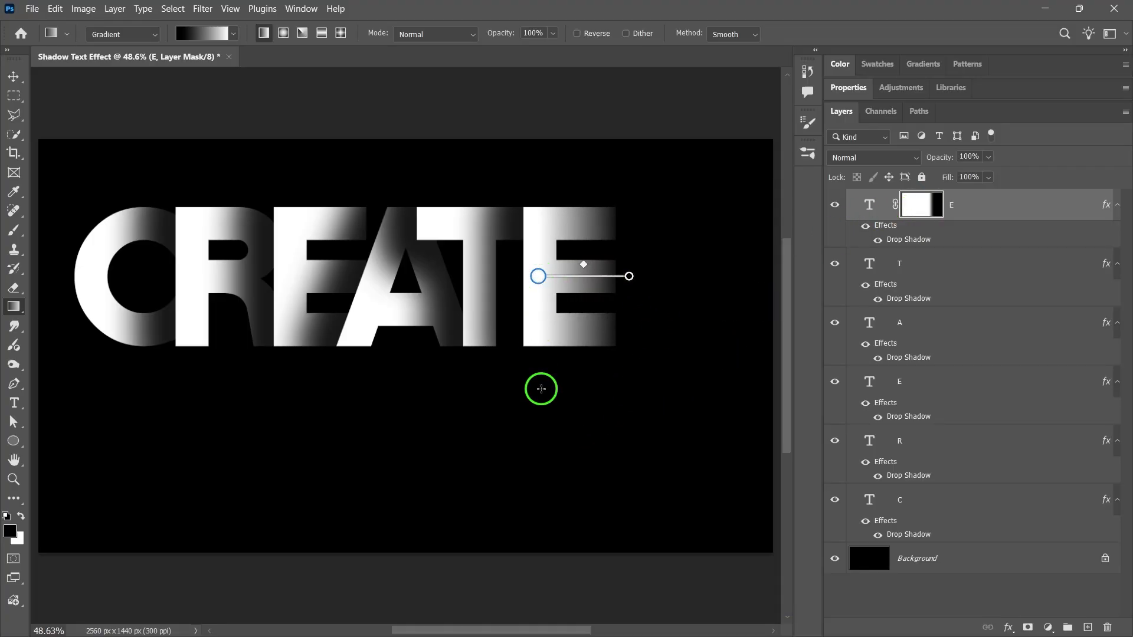
- Move the letter A slightly to the left to adjust its spacing within the word
{"action": "left_click", "coordinate": [13, 77]}
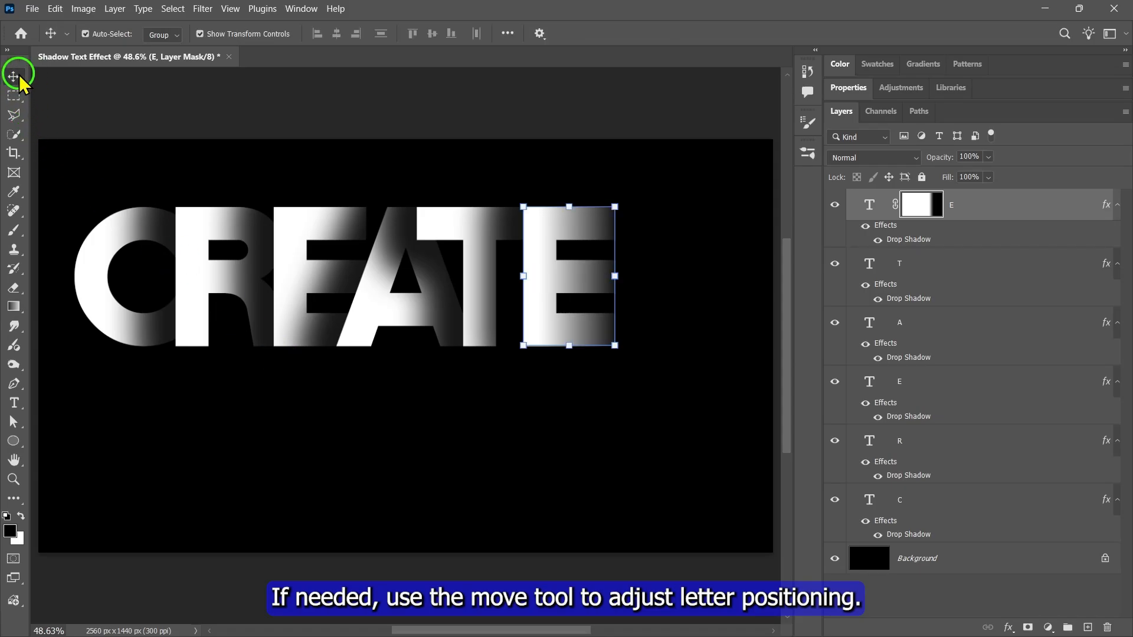
{"action": "left_click_drag", "start_coordinate": [392, 313], "coordinate": [380, 316]}
{"action": "left_click", "coordinate": [611, 419]}
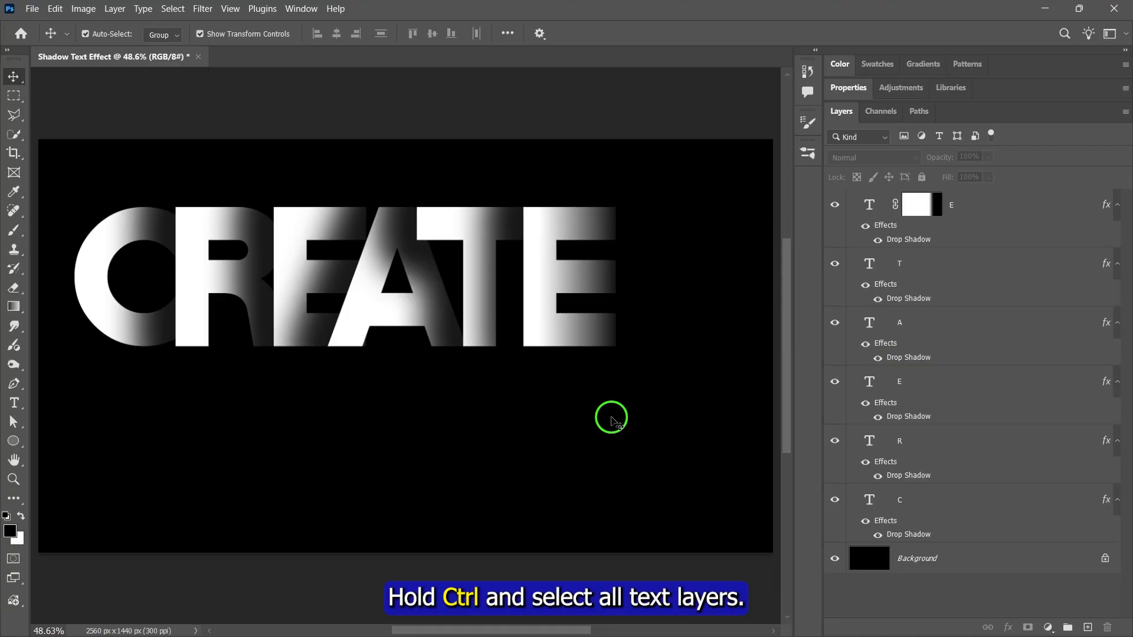
- Group all six letter layers and name the group TEXT GROUP
{"action": "left_click", "coordinate": [950, 202], "text": "ctrl"}
{"action": "left_click", "coordinate": [968, 259], "text": "ctrl"}
{"action": "left_click", "coordinate": [959, 321], "text": "ctrl"}
{"action": "left_click", "coordinate": [948, 382], "text": "ctrl"}
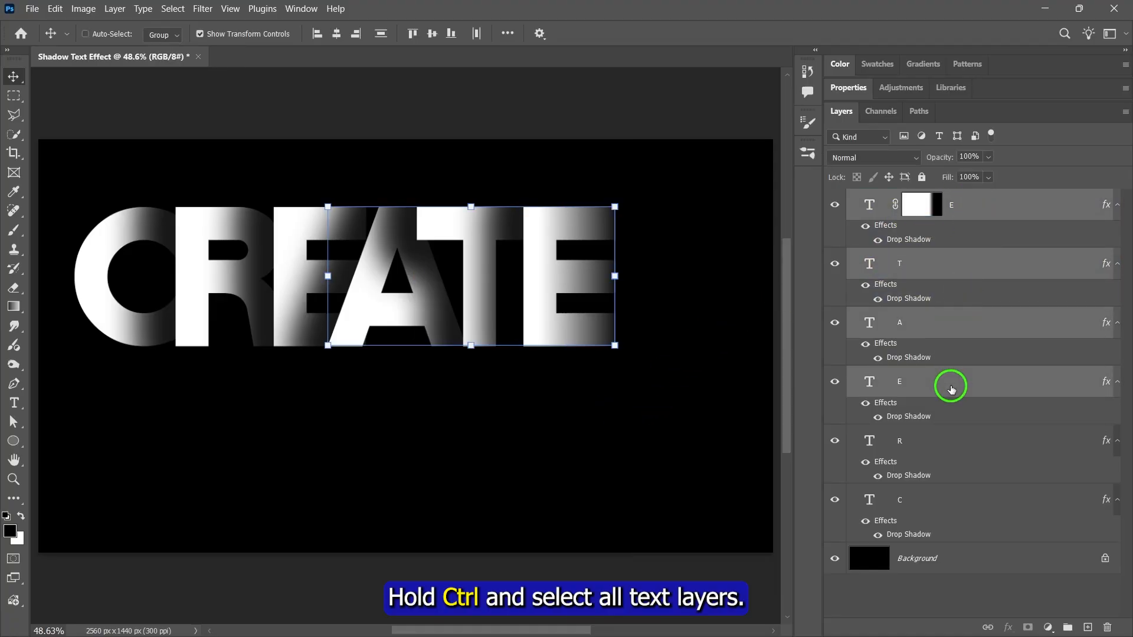
{"action": "left_click", "coordinate": [944, 441], "text": "ctrl"}
{"action": "left_click", "coordinate": [943, 503], "text": "ctrl"}
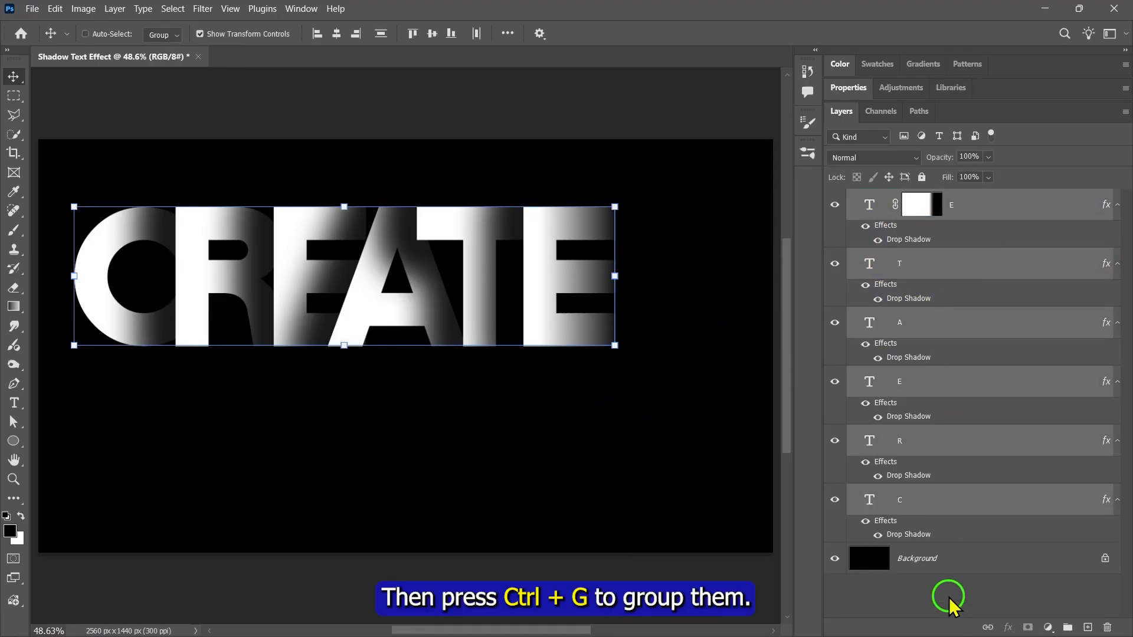
{"action": "key", "text": "ctrl+g"}
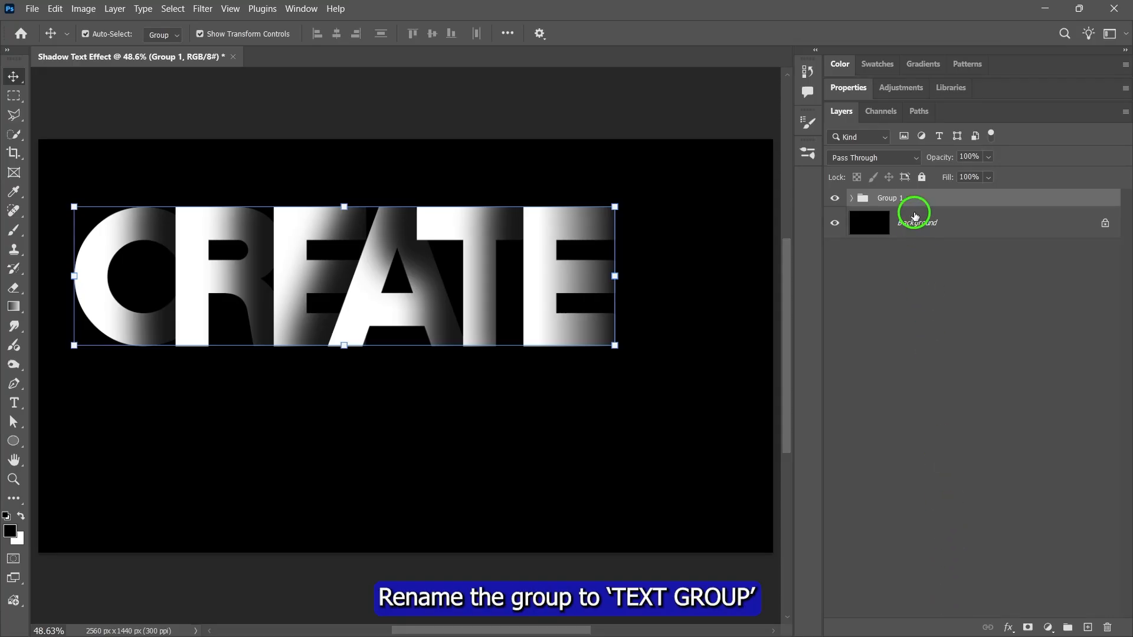
{"action": "type", "text": "TEXT GROUP"}
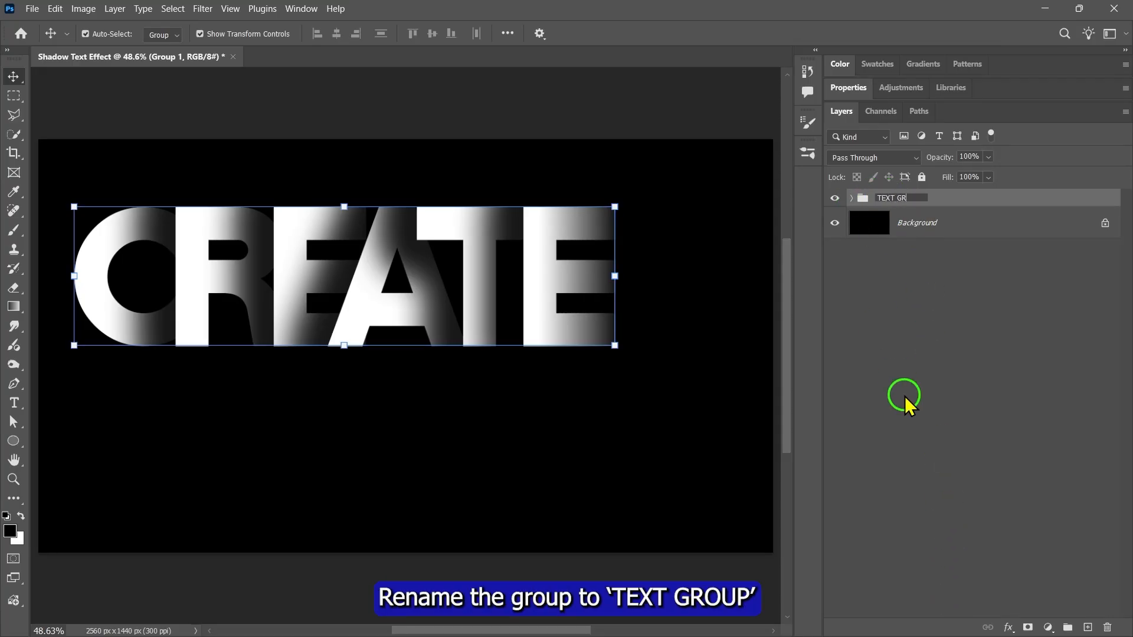
{"action": "key", "text": "Return"}
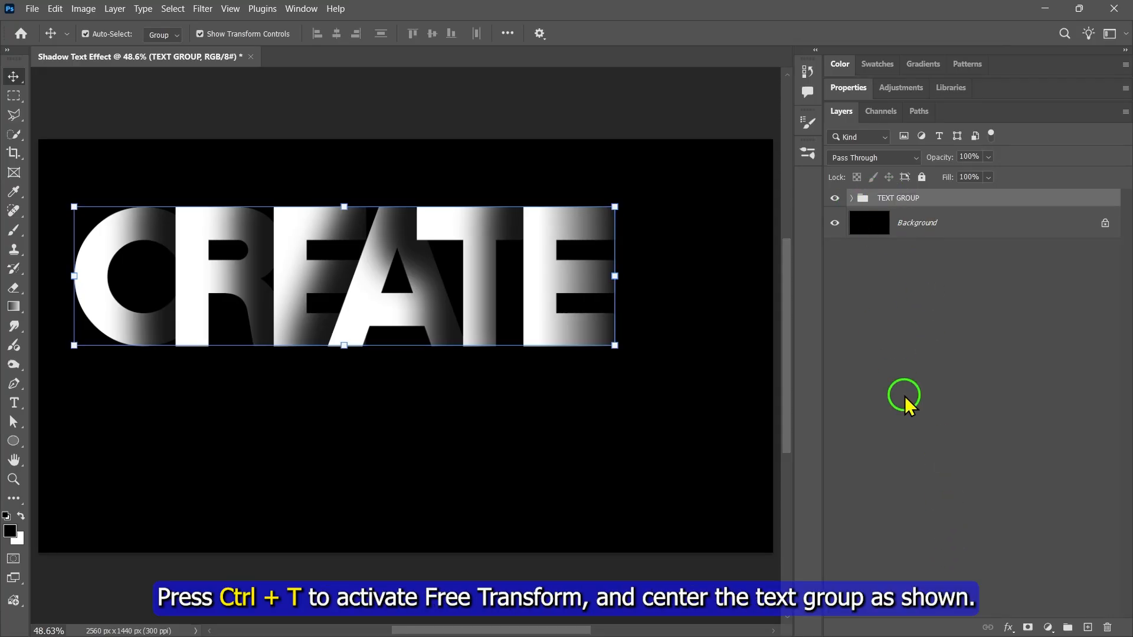
- Centre TEXT GROUP horizontally on the canvas with Free Transform, at X 1280 px
{"action": "key", "text": "ctrl+t"}
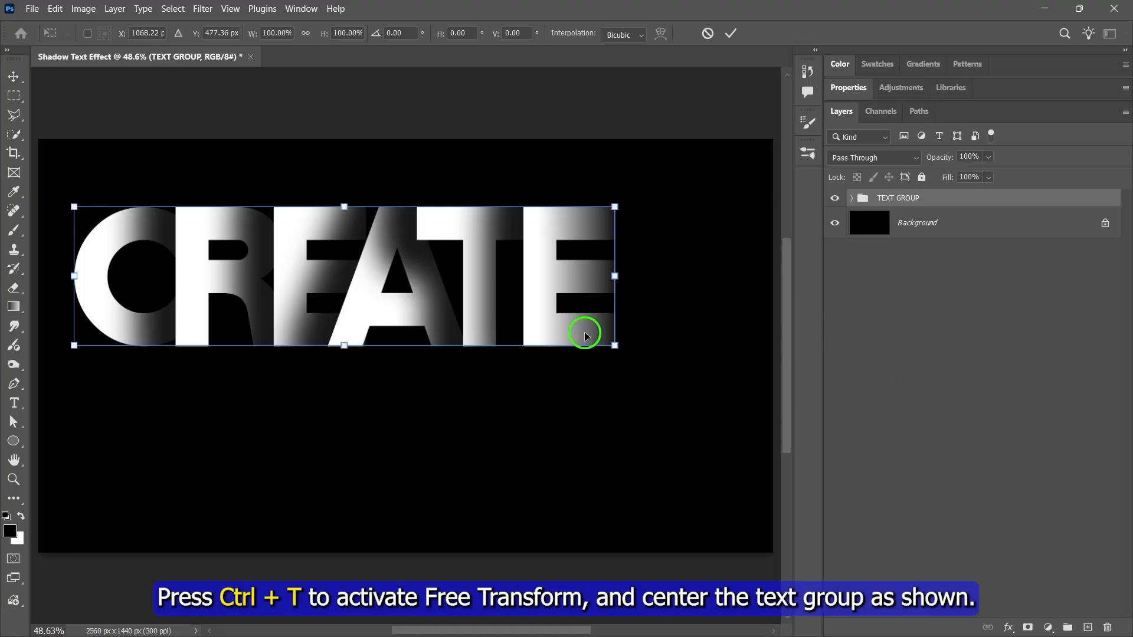
{"action": "left_click_drag", "start_coordinate": [372, 296], "coordinate": [420, 293]}
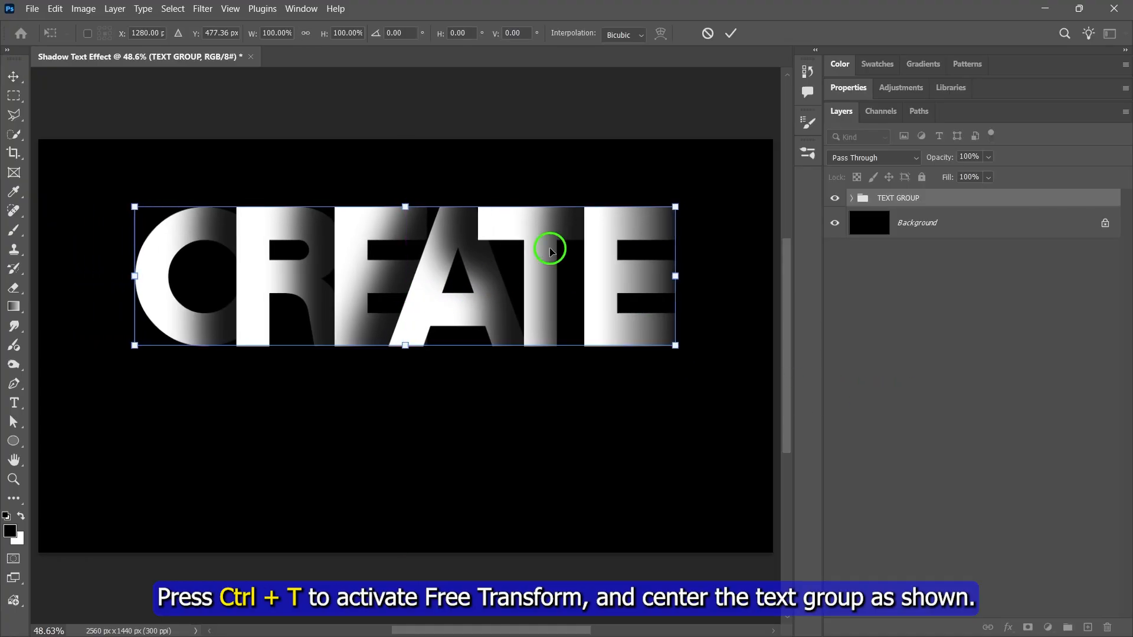
{"action": "left_click", "coordinate": [730, 33]}
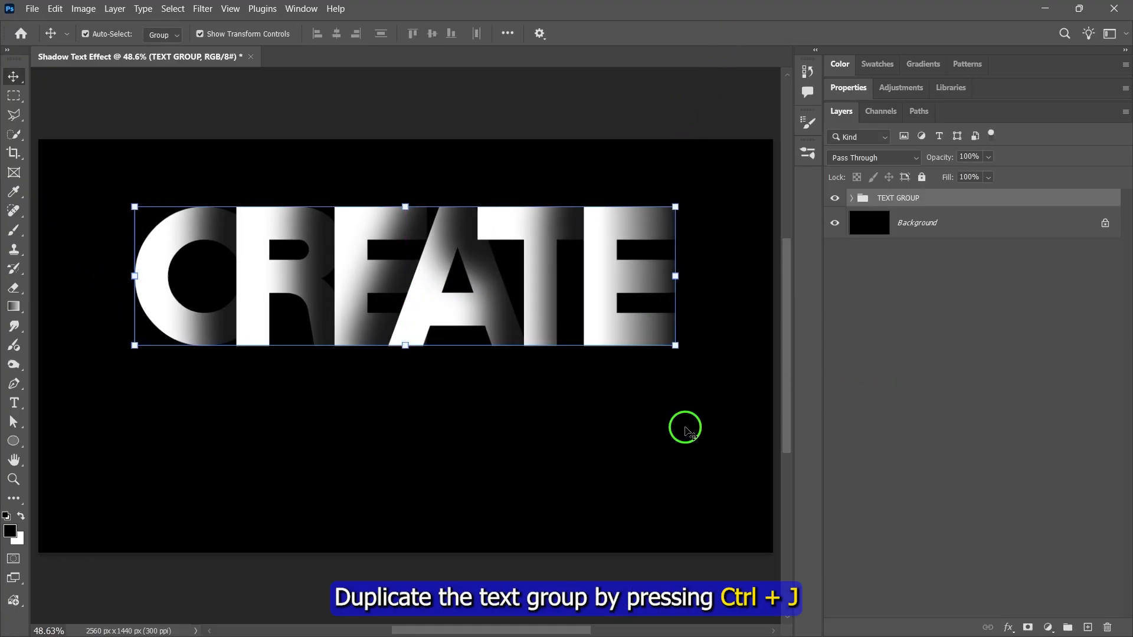
- Duplicate TEXT GROUP, place the copy beneath the original in the layer order, and rename it REFLECTION
{"action": "key", "text": "ctrl+j"}
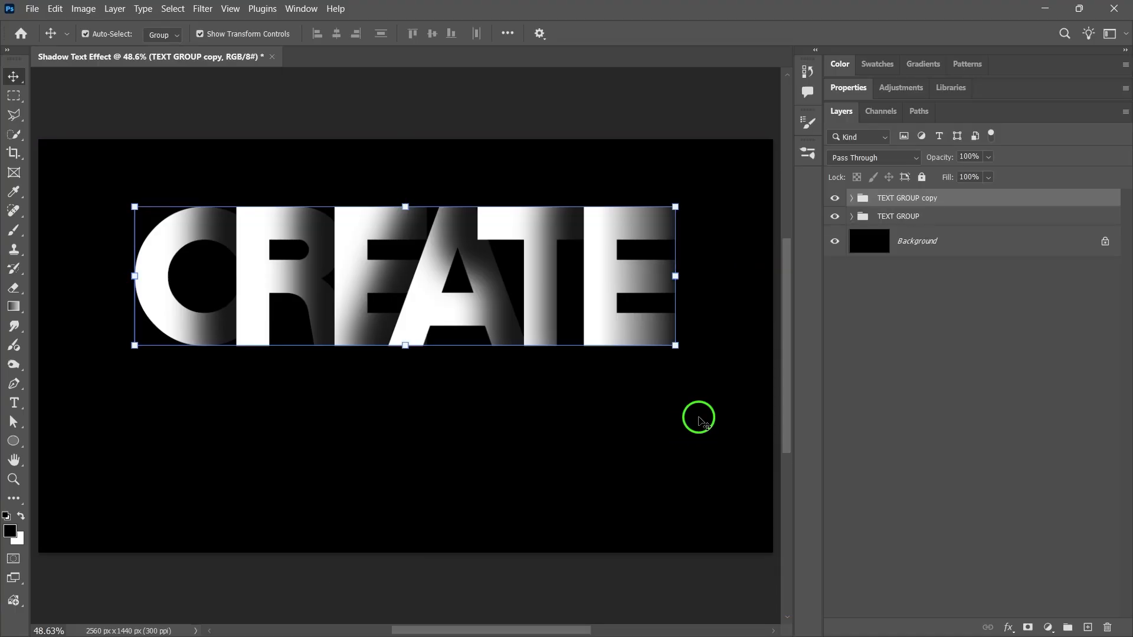
{"action": "left_click_drag", "start_coordinate": [907, 198], "coordinate": [905, 228]}
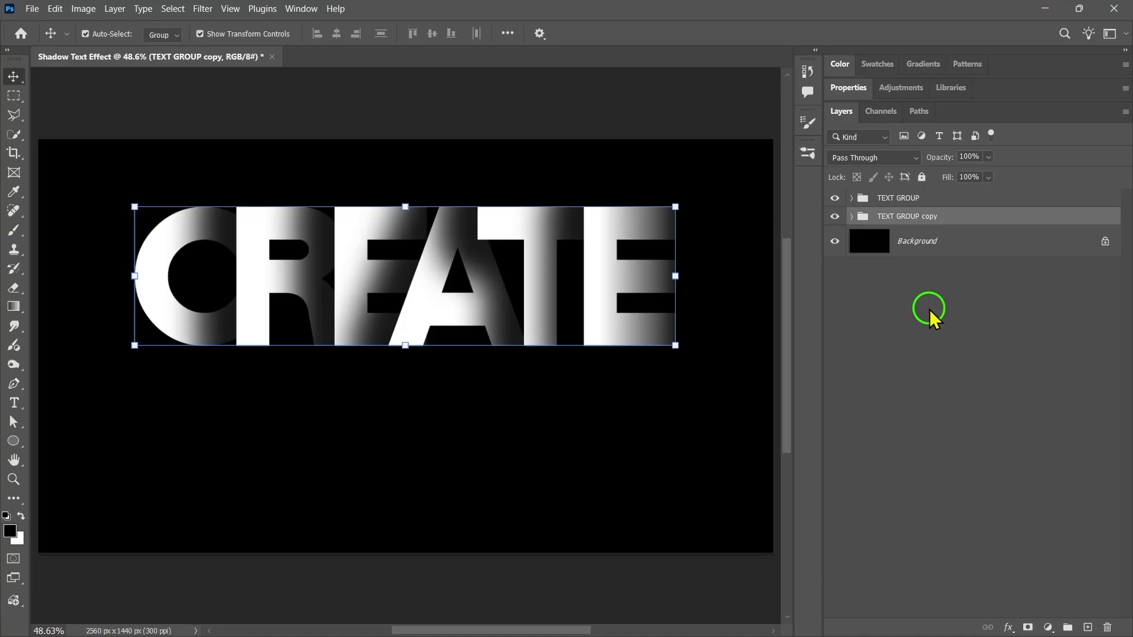
{"action": "double_click", "coordinate": [924, 219]}
{"action": "type", "text": "REF"}
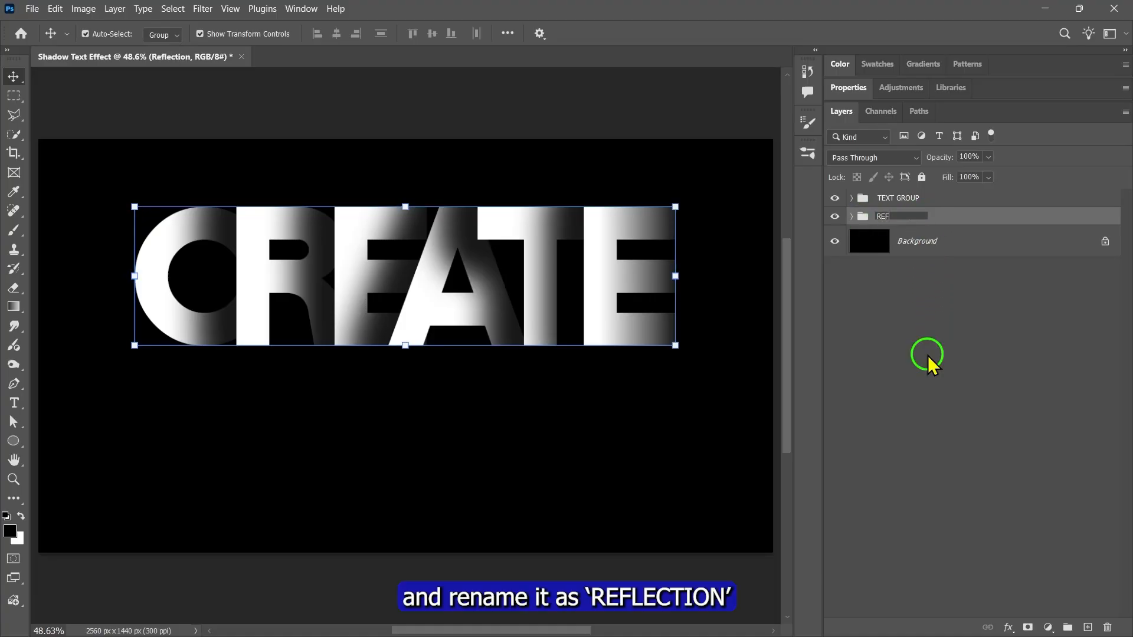
{"action": "type", "text": "LECTION"}
{"action": "key", "text": "Return"}
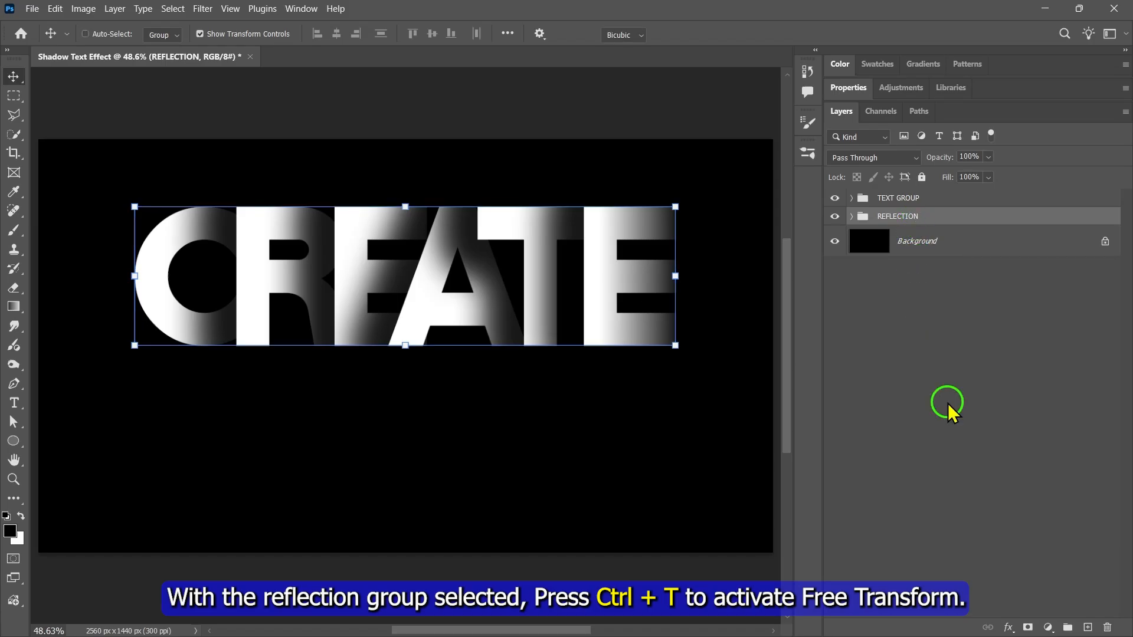
- Flip the REFLECTION group vertically and place it just below the original text, horizontally aligned with it
{"action": "key", "text": "ctrl+t"}
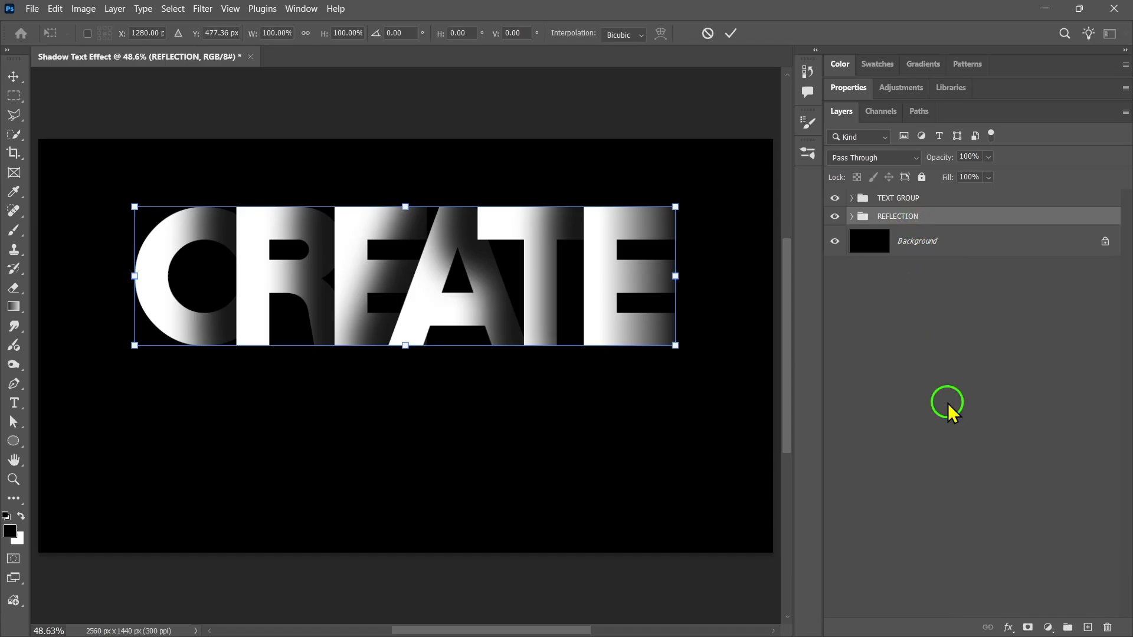
{"action": "right_click", "coordinate": [469, 301]}
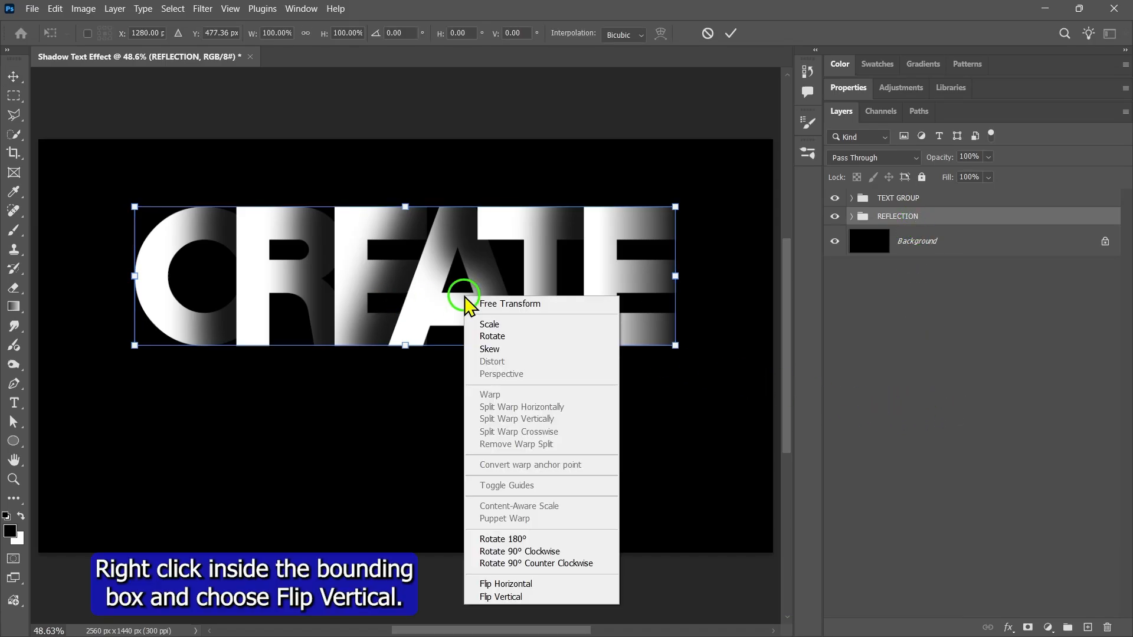
{"action": "left_click", "coordinate": [501, 597]}
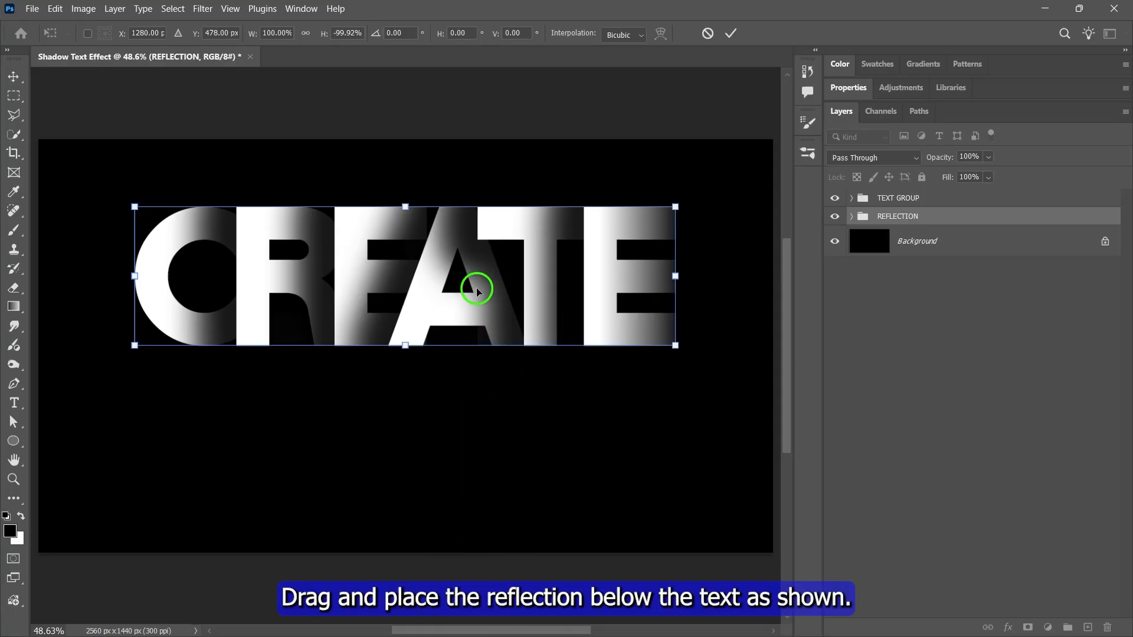
{"action": "left_click_drag", "start_coordinate": [478, 291], "coordinate": [479, 437]}
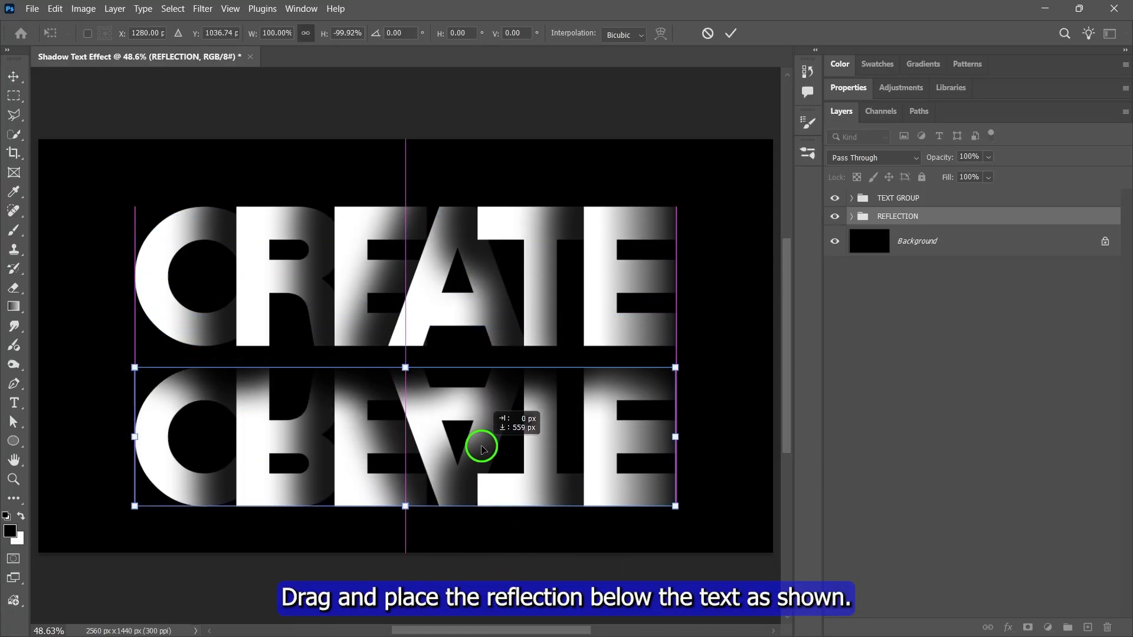
{"action": "left_click", "coordinate": [731, 36]}
- Add a layer mask to TEXT GROUP and paint black over the shadows covering the reflection with a 400 px Soft Round brush
{"action": "left_click", "coordinate": [861, 200]}
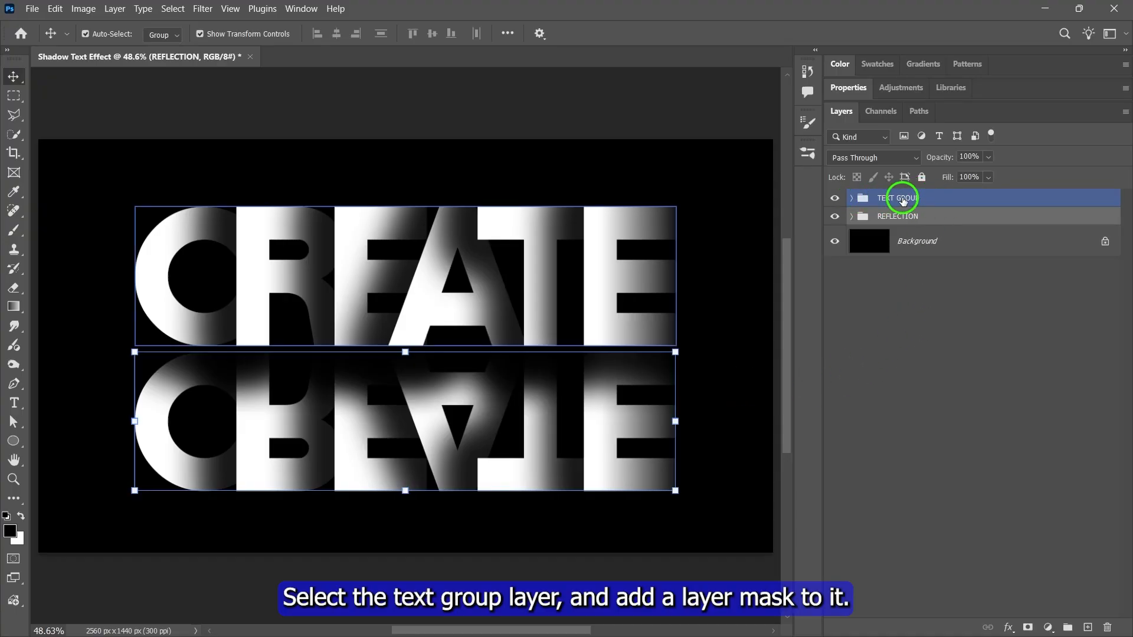
{"action": "left_click", "coordinate": [1028, 626]}
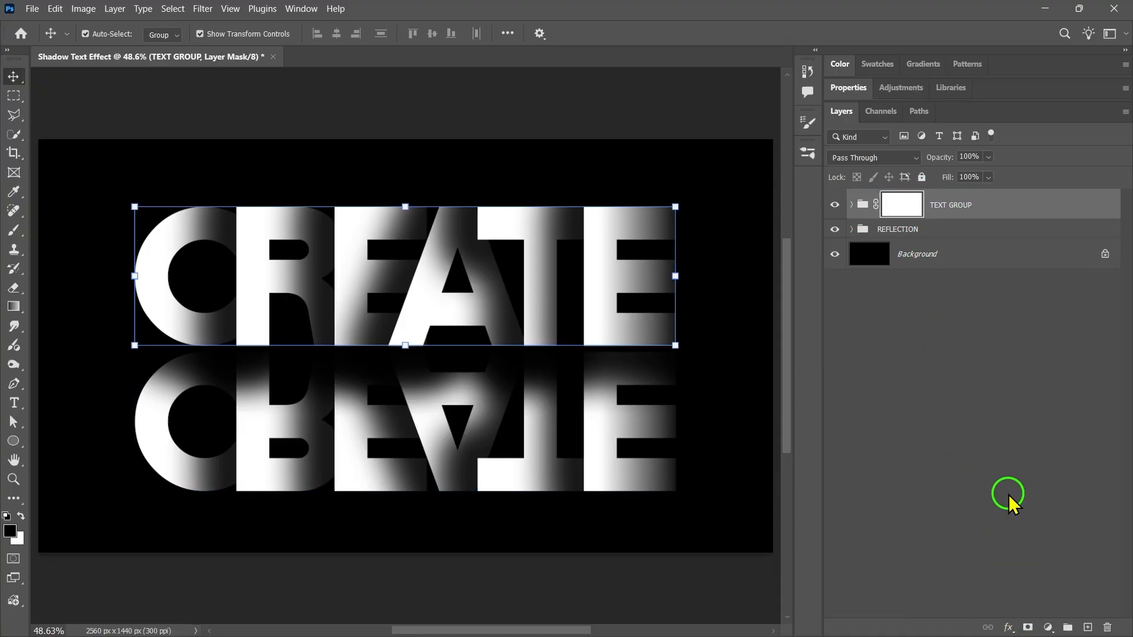
{"action": "left_click", "coordinate": [20, 230]}
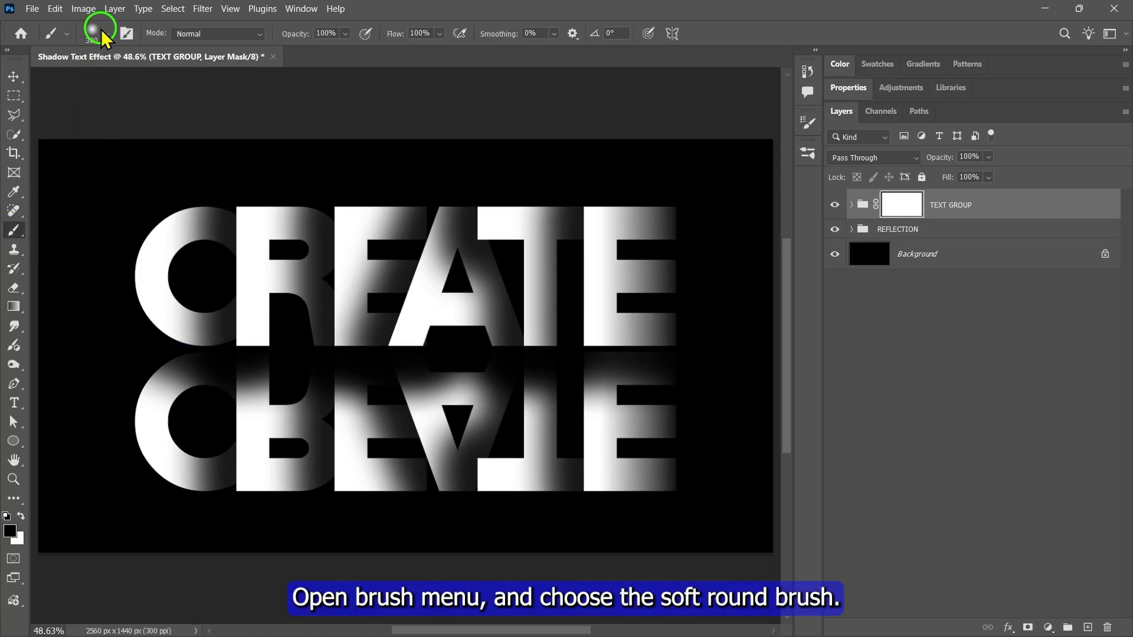
{"action": "left_click", "coordinate": [100, 31]}
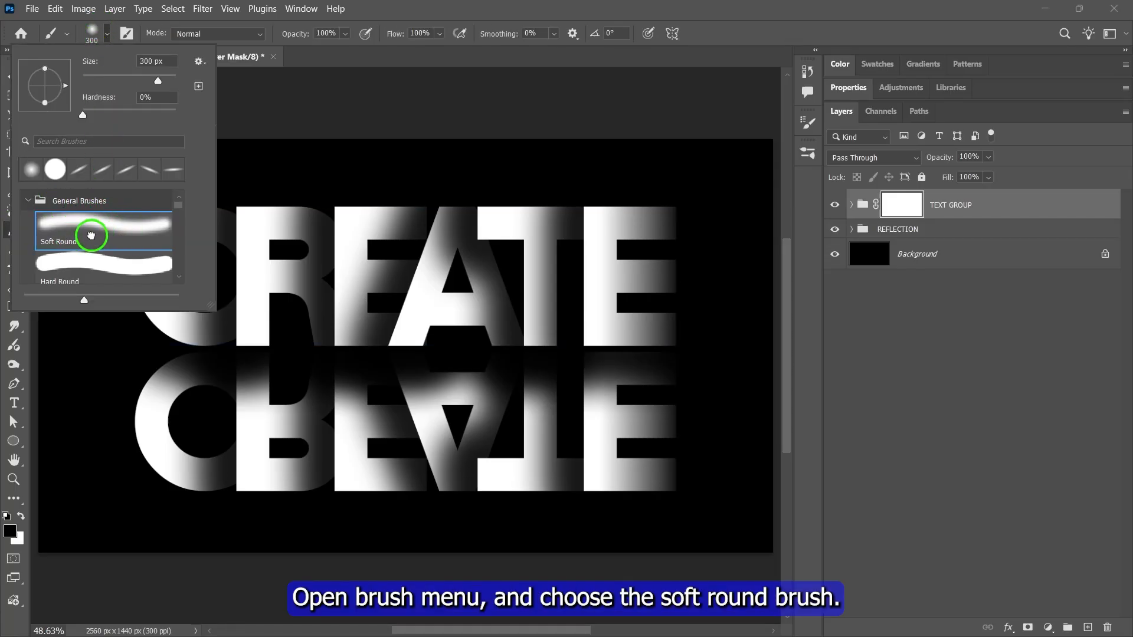
{"action": "left_click", "coordinate": [102, 34]}
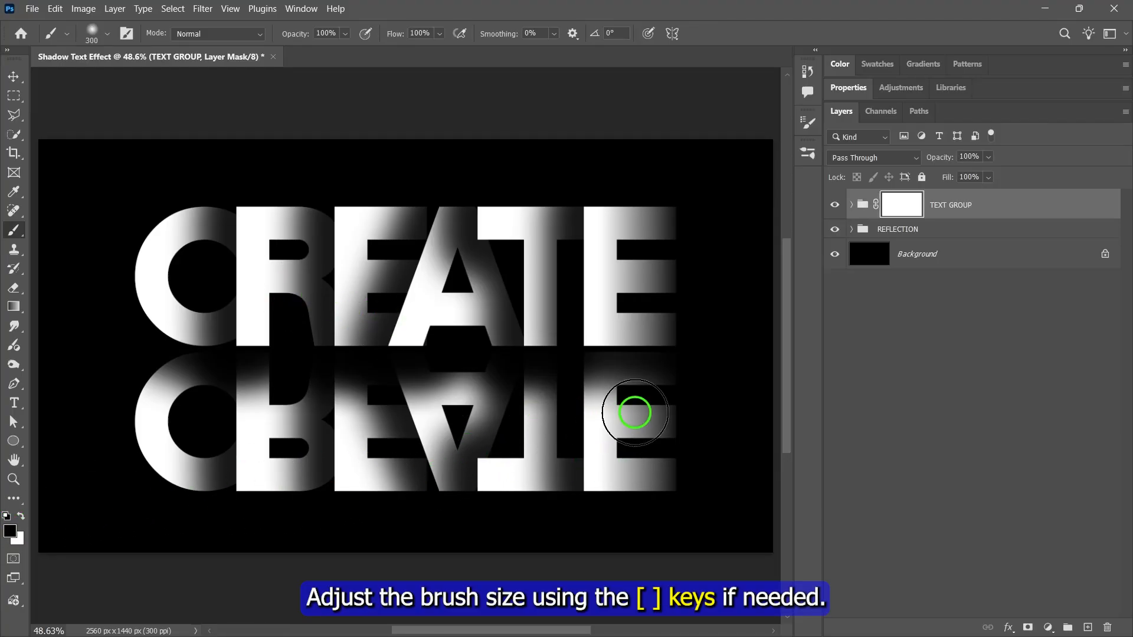
{"action": "key", "text": "bracketright"}
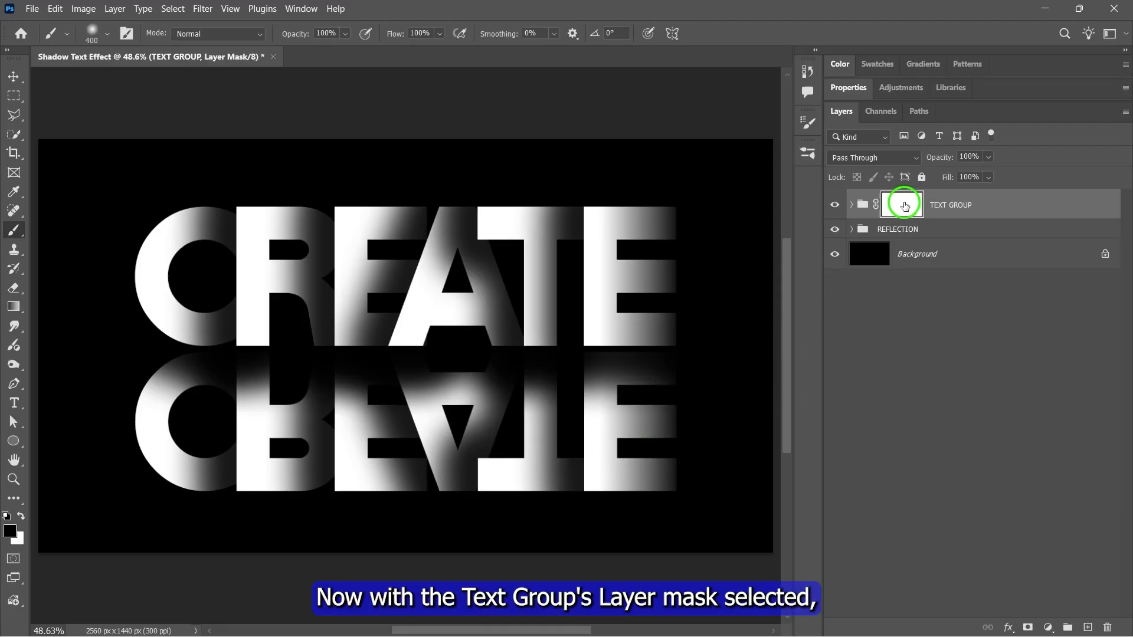
{"action": "mouse_move", "coordinate": [669, 423]}
{"action": "left_mouse_down"}
{"action": "mouse_move", "coordinate": [324, 451]}
{"action": "mouse_move", "coordinate": [684, 417]}
{"action": "mouse_move", "coordinate": [634, 430]}
{"action": "left_mouse_up"}
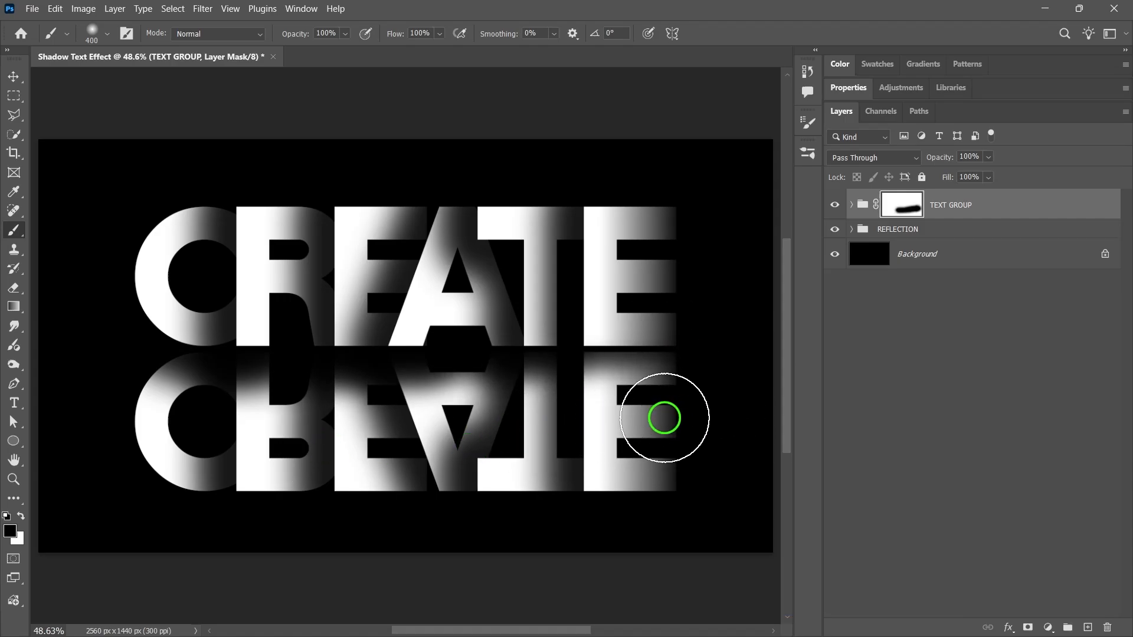
{"action": "mouse_move", "coordinate": [568, 429]}
{"action": "left_mouse_down"}
{"action": "mouse_move", "coordinate": [493, 423]}
{"action": "mouse_move", "coordinate": [596, 421]}
{"action": "mouse_move", "coordinate": [504, 428]}
{"action": "mouse_move", "coordinate": [519, 427]}
{"action": "mouse_move", "coordinate": [403, 417]}
{"action": "mouse_move", "coordinate": [530, 418]}
{"action": "mouse_move", "coordinate": [386, 406]}
{"action": "mouse_move", "coordinate": [559, 416]}
{"action": "mouse_move", "coordinate": [378, 427]}
{"action": "mouse_move", "coordinate": [507, 412]}
{"action": "mouse_move", "coordinate": [590, 419]}
{"action": "mouse_move", "coordinate": [566, 420]}
{"action": "mouse_move", "coordinate": [563, 407]}
{"action": "mouse_move", "coordinate": [561, 428]}
{"action": "mouse_move", "coordinate": [488, 422]}
{"action": "left_mouse_up"}
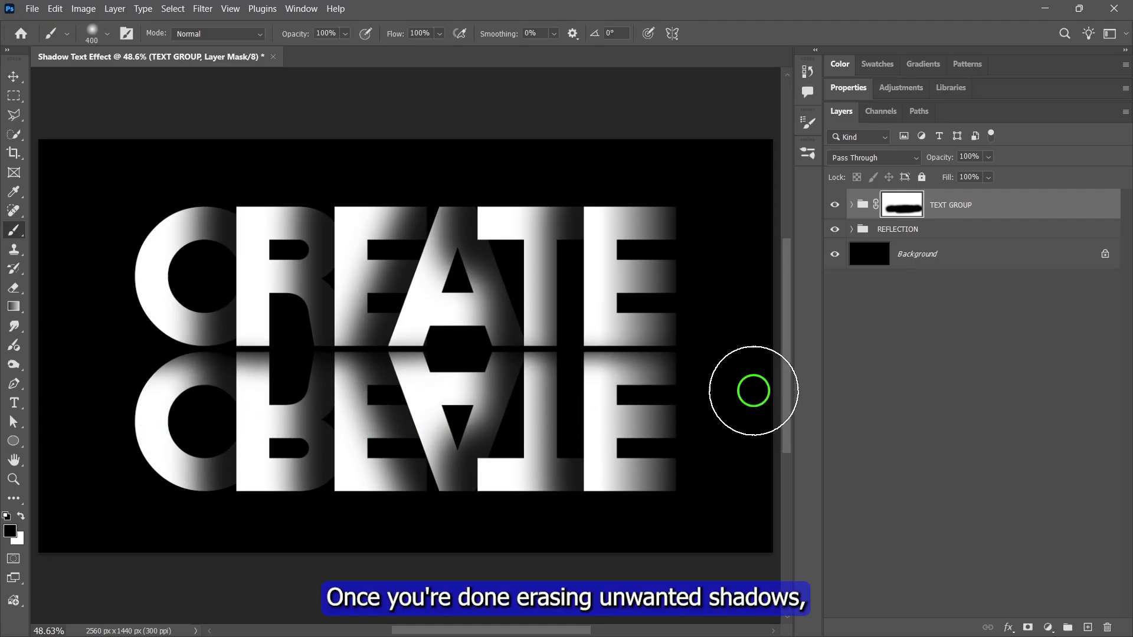
- Convert the REFLECTION group to a Smart Object
{"action": "right_click", "coordinate": [922, 236]}
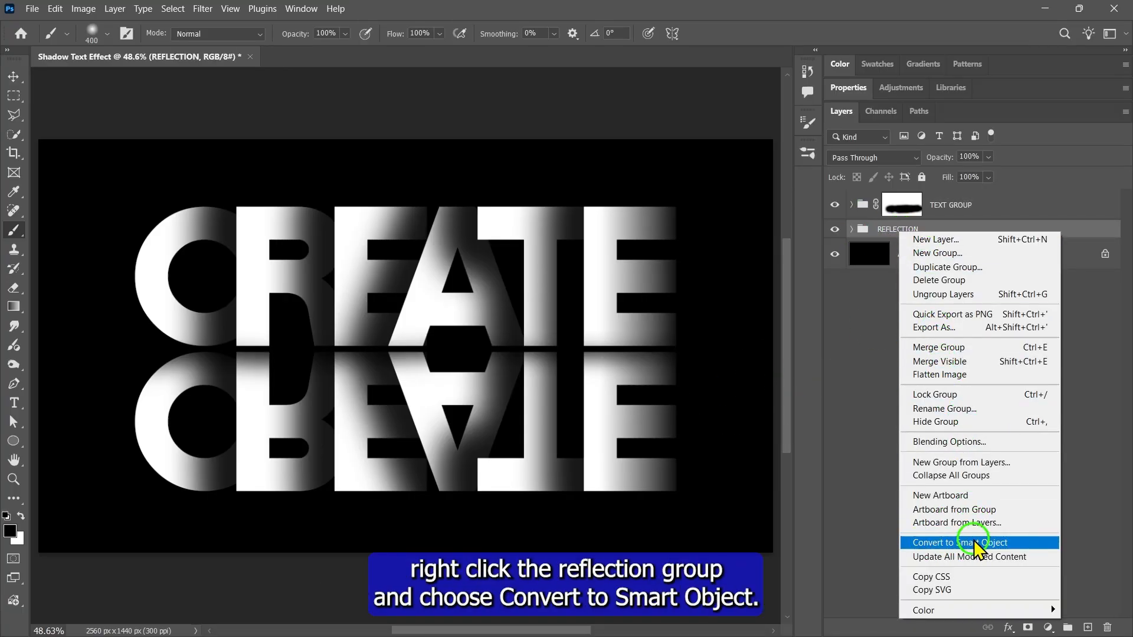
{"action": "left_click", "coordinate": [974, 542]}
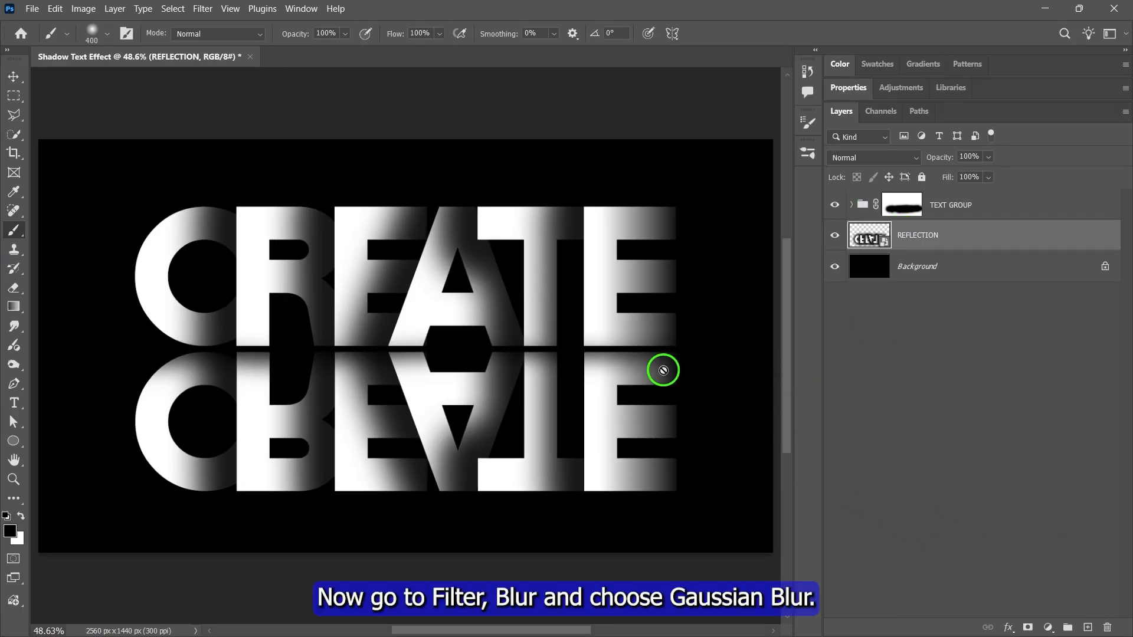
- Apply a Gaussian Blur with a 4.0 pixel radius to the REFLECTION smart object
{"action": "left_click", "coordinate": [203, 8]}
{"action": "mouse_move", "coordinate": [211, 201]}
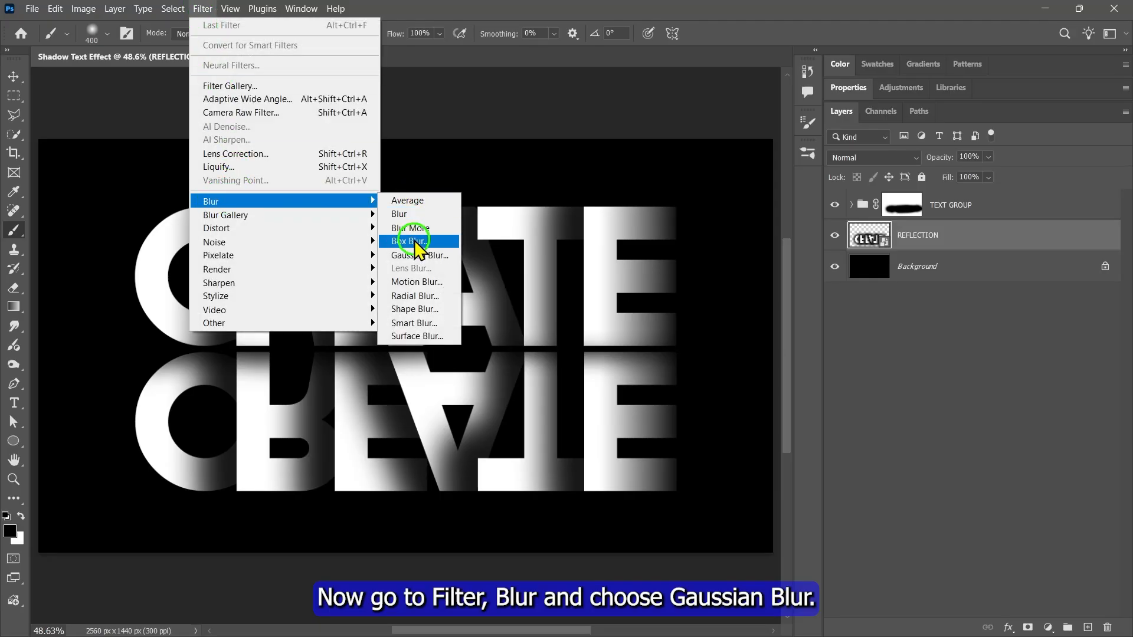
{"action": "left_click", "coordinate": [413, 256]}
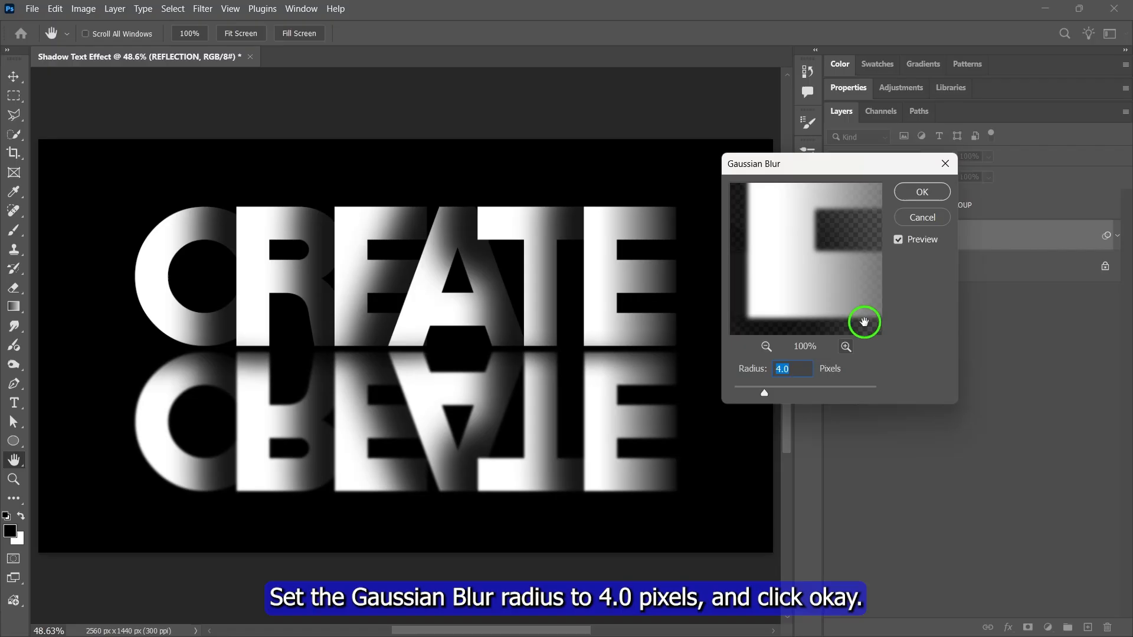
{"action": "left_click", "coordinate": [917, 194]}
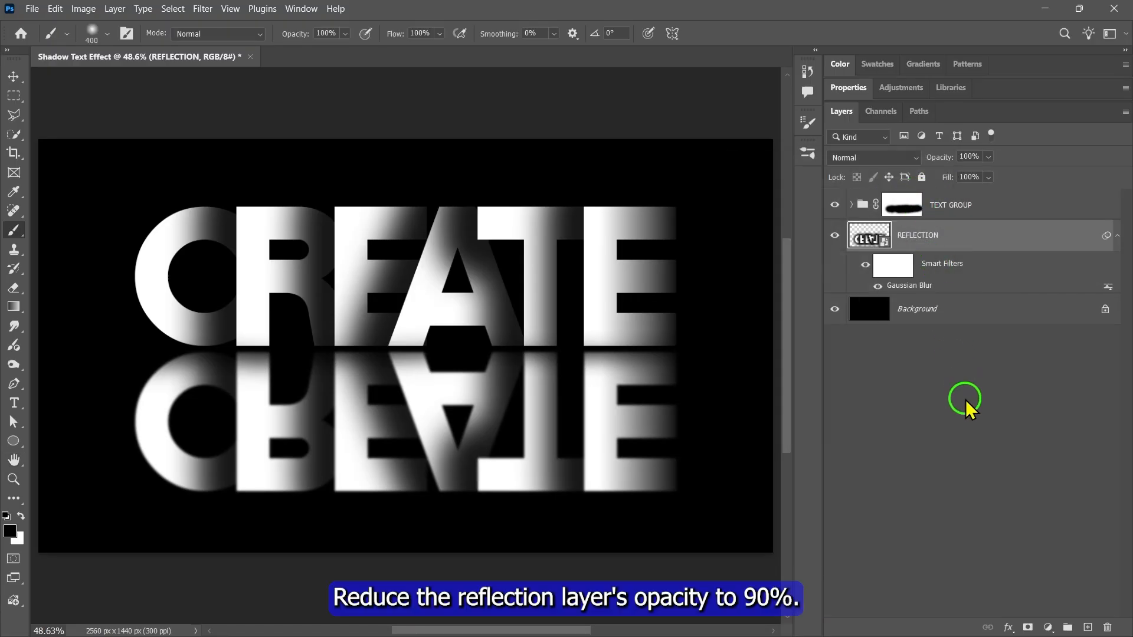
- Reduce the opacity of the REFLECTION layer to 90%
{"action": "left_click", "coordinate": [988, 157]}
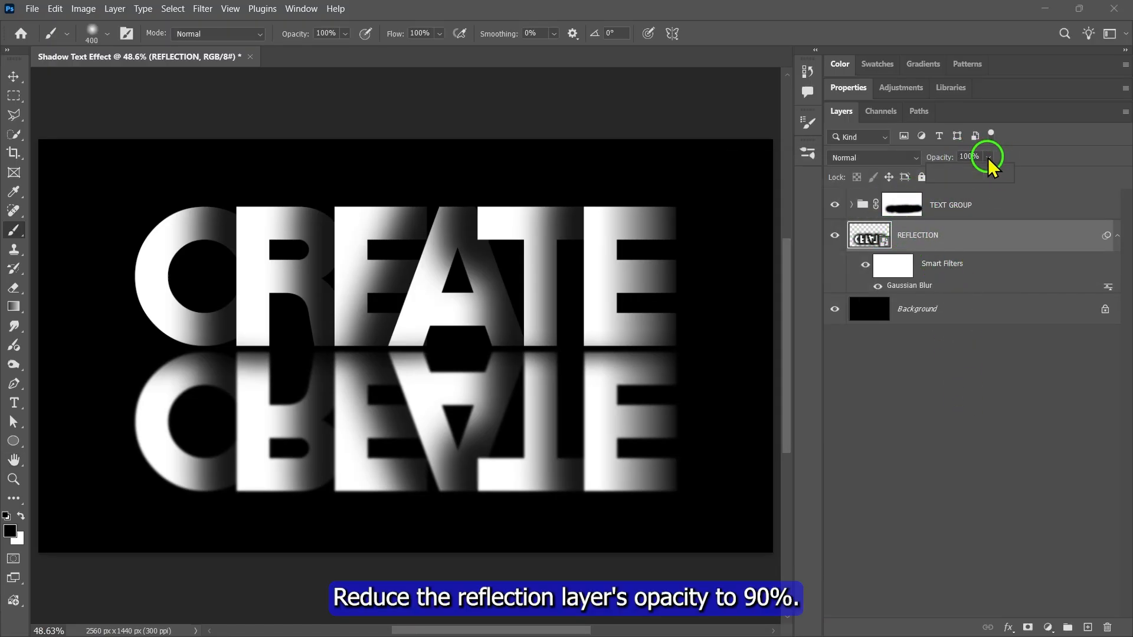
{"action": "left_click_drag", "start_coordinate": [988, 169], "coordinate": [998, 174]}
{"action": "left_click", "coordinate": [988, 157]}
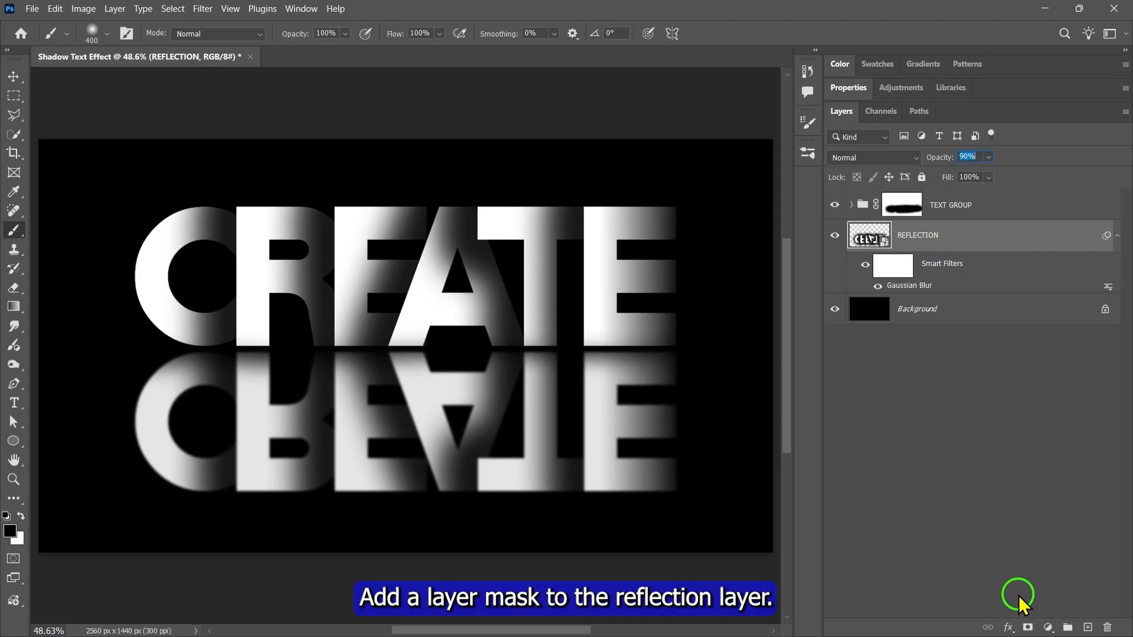
- Add a layer mask to REFLECTION and fill it with a linear black-to-white gradient running from just below the reflection up to its upper edge
{"action": "left_click", "coordinate": [1029, 627]}
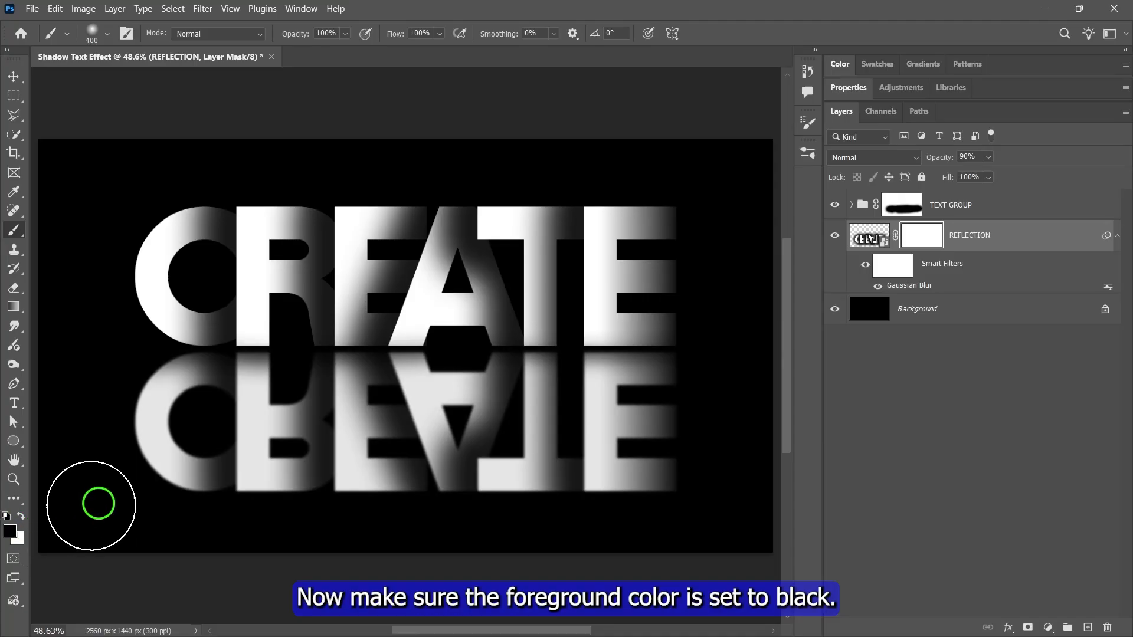
{"action": "left_click", "coordinate": [29, 306]}
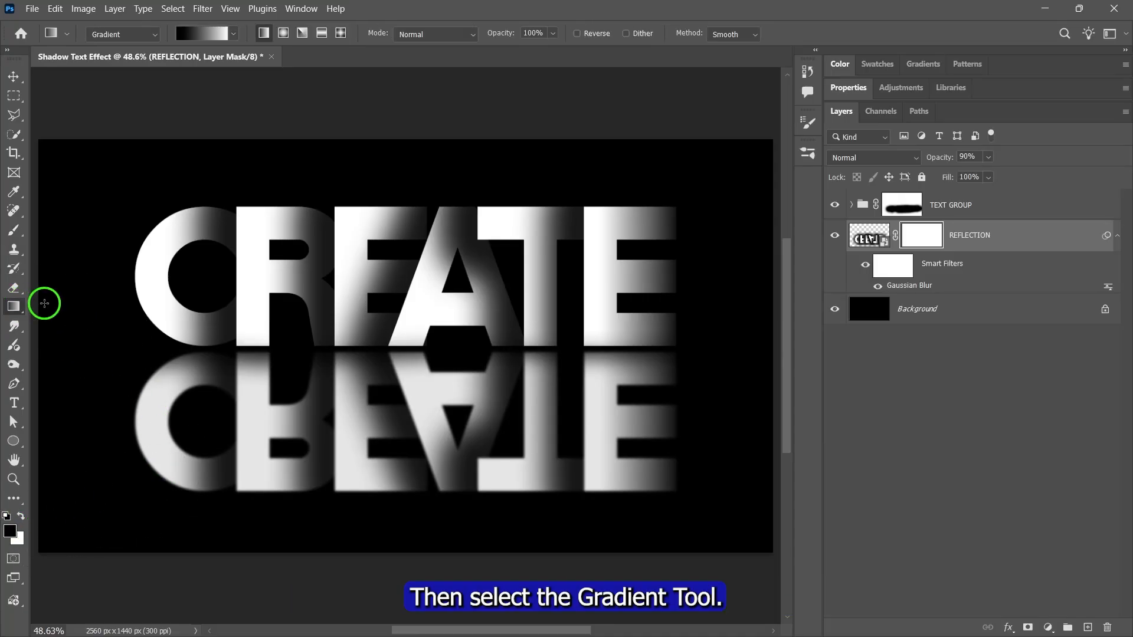
{"action": "left_click", "coordinate": [199, 36]}
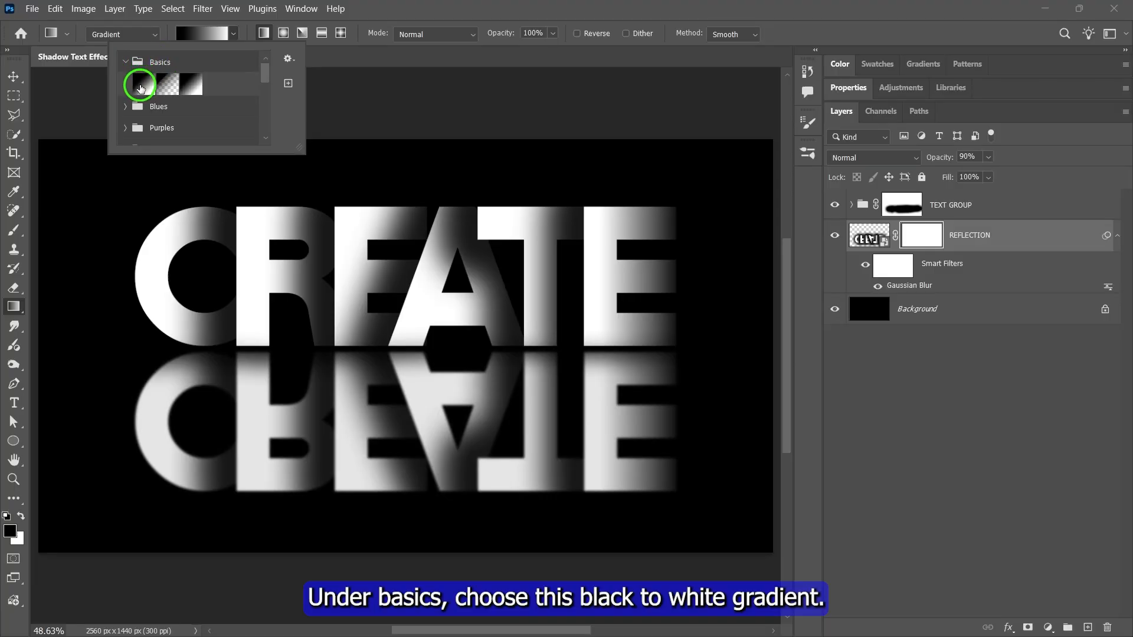
{"action": "left_click", "coordinate": [246, 37]}
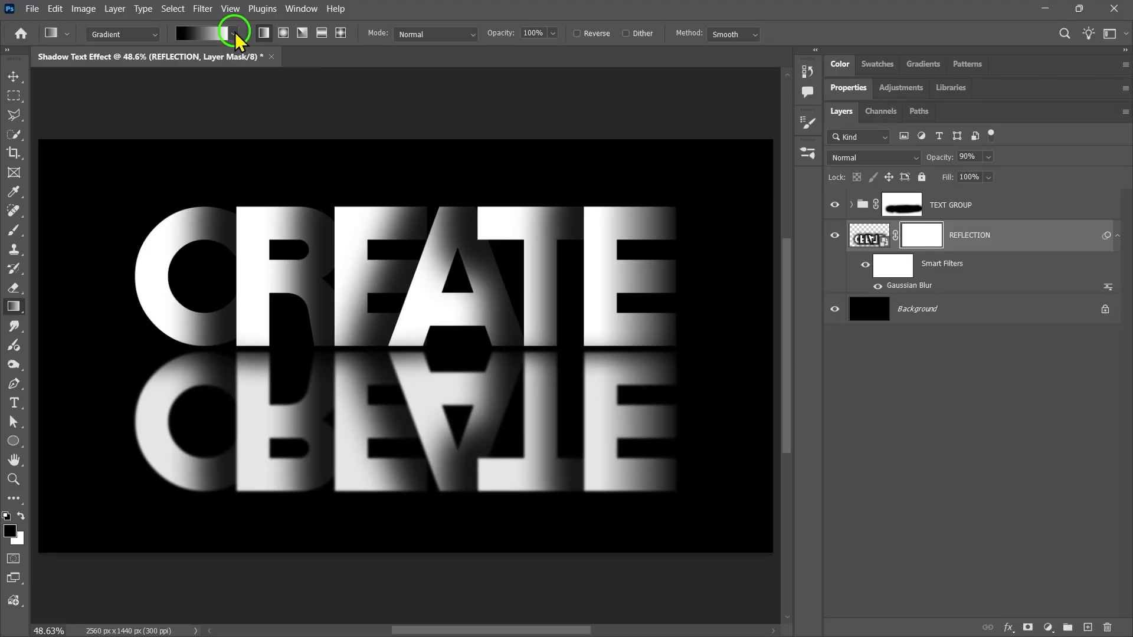
{"action": "left_click", "coordinate": [263, 34]}
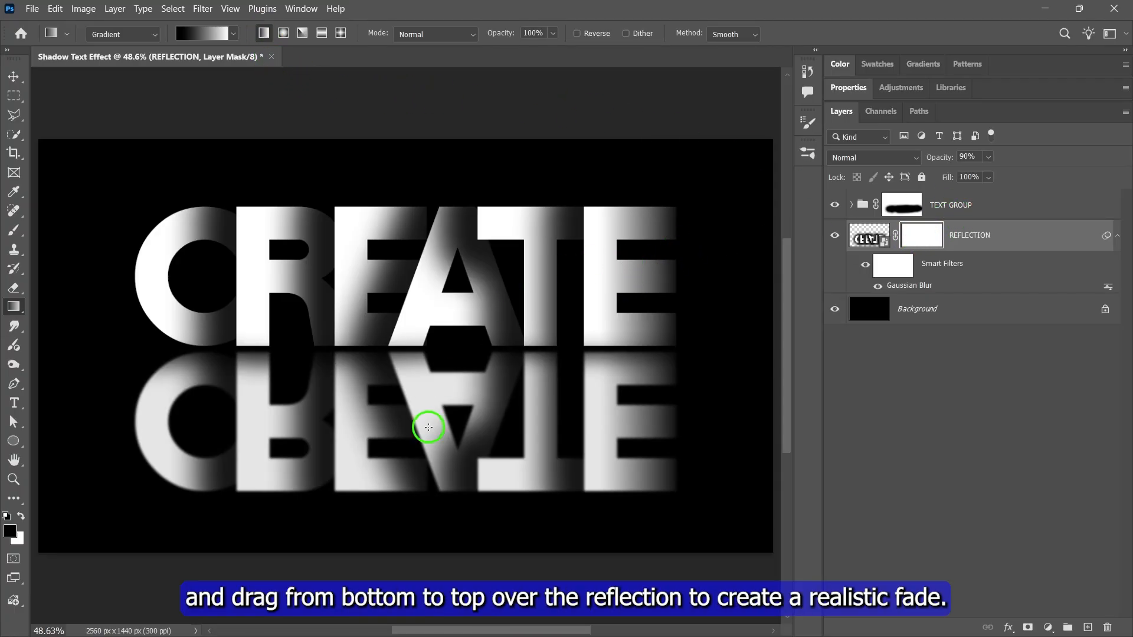
{"action": "left_click_drag", "start_coordinate": [405, 509], "coordinate": [405, 354]}
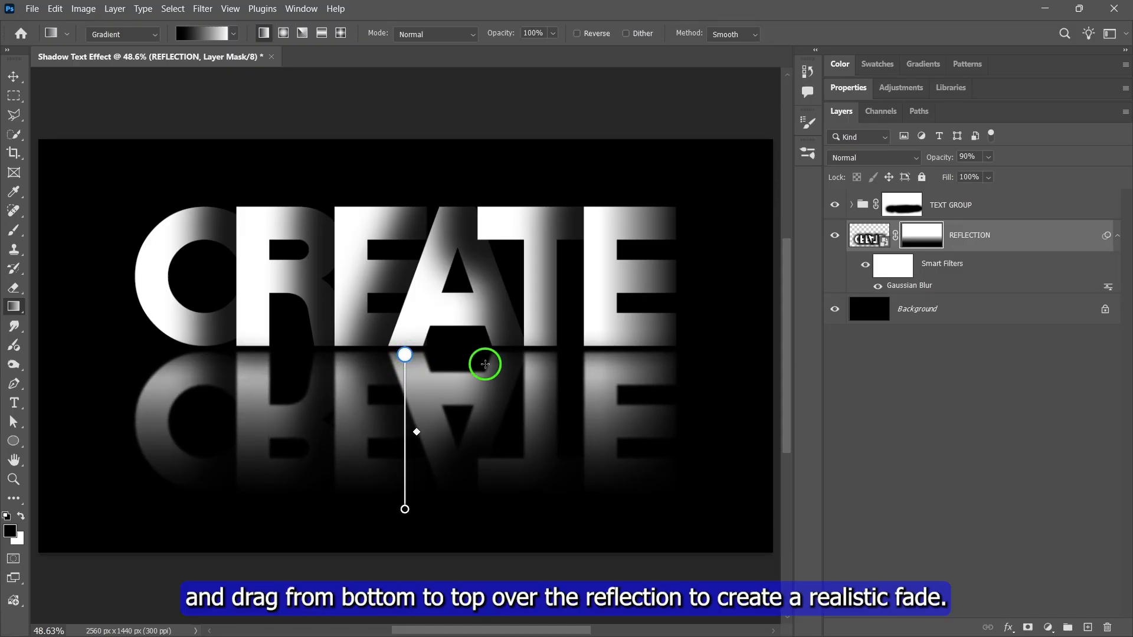
{"action": "left_click", "coordinate": [993, 418]}
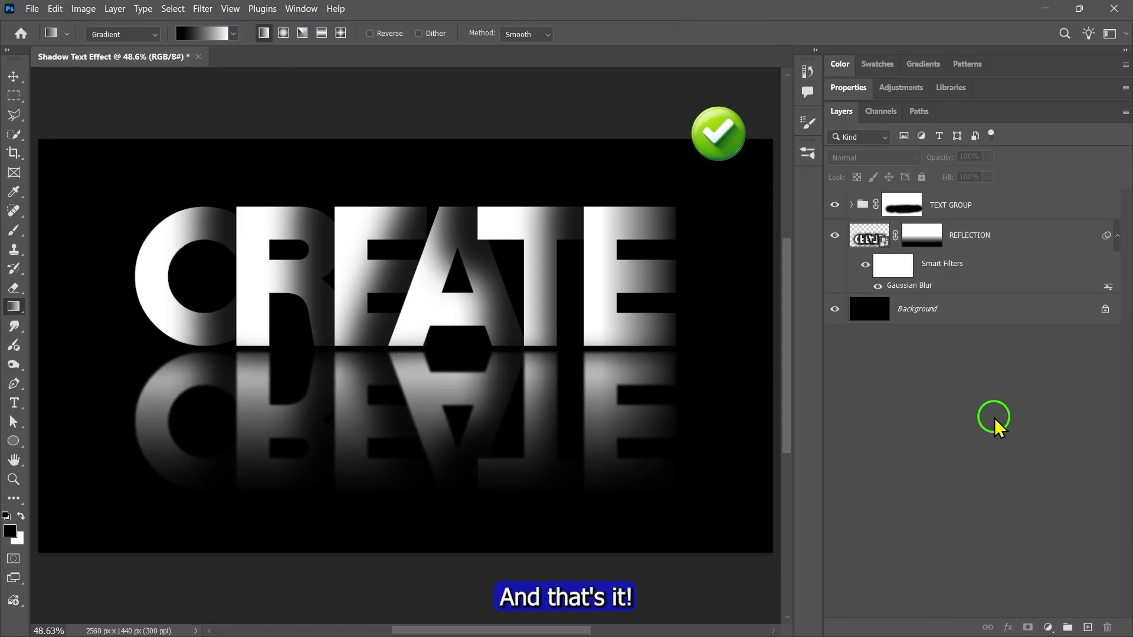